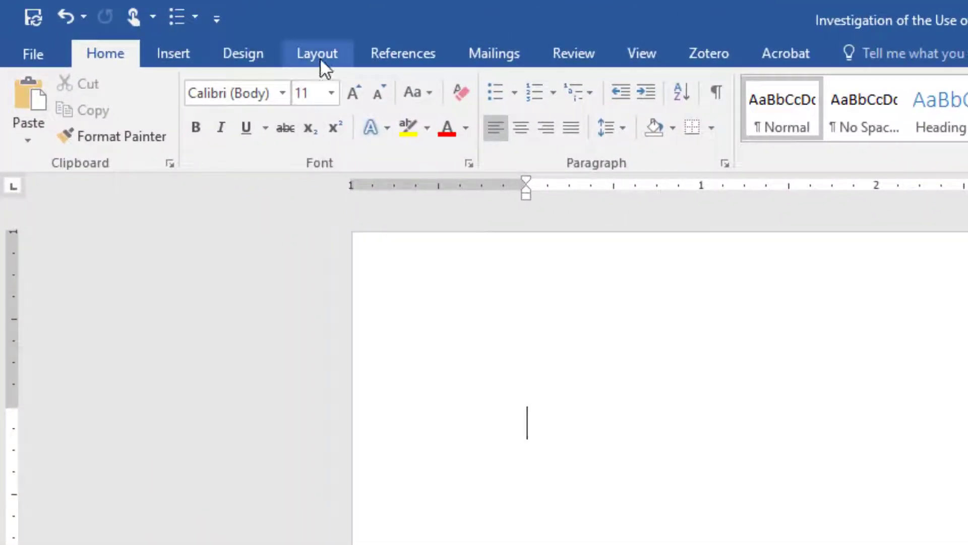
# - Apply the Normal one-inch margins to the page
pyautogui.click(319, 56)
pyautogui.click(29, 140)
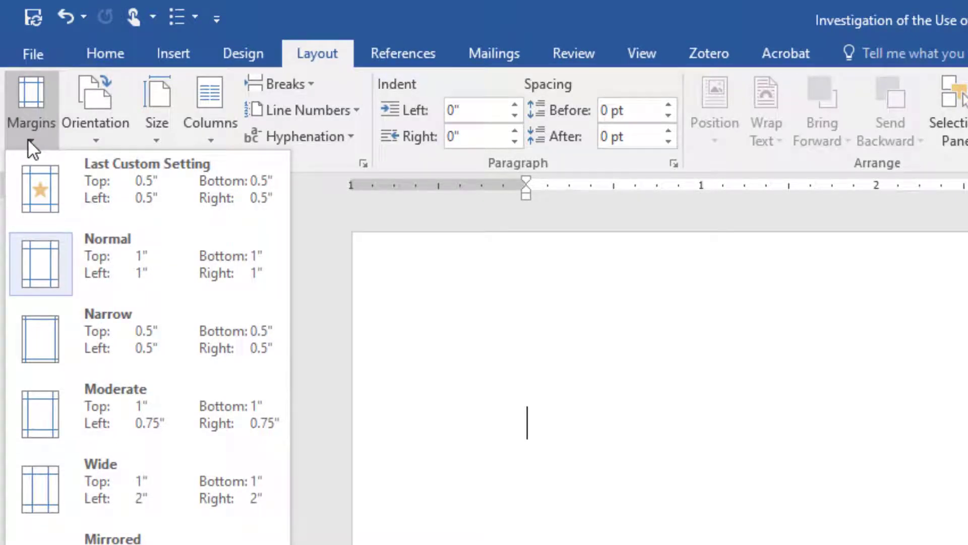
pyautogui.click(55, 250)
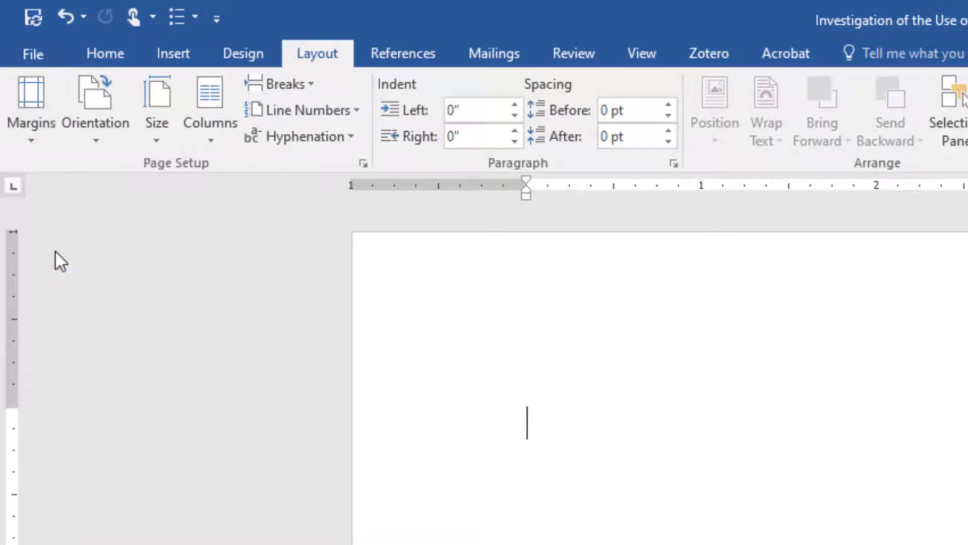
# - Insert a Blank (Three Columns) header with three [Type here] placeholders
pyautogui.doubleClick(699, 314)
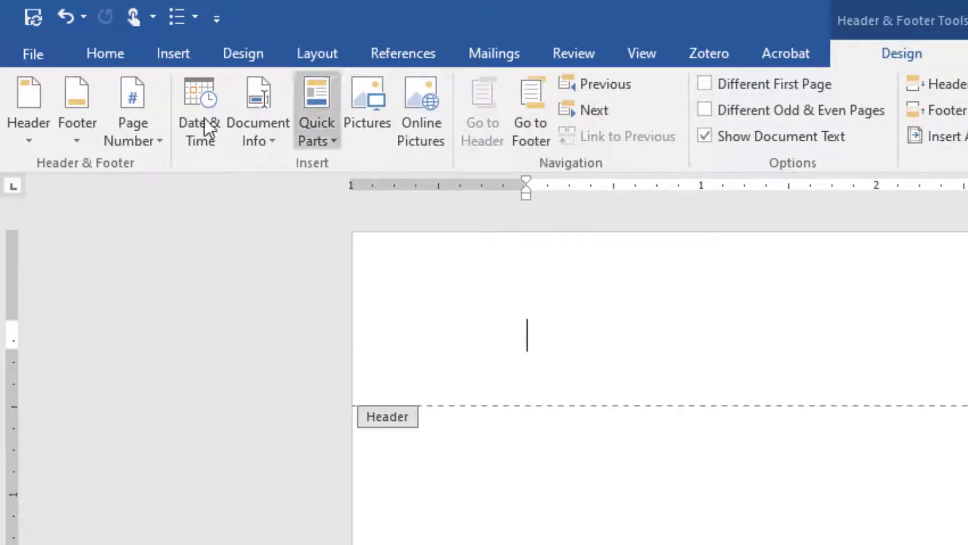
pyautogui.click(28, 143)
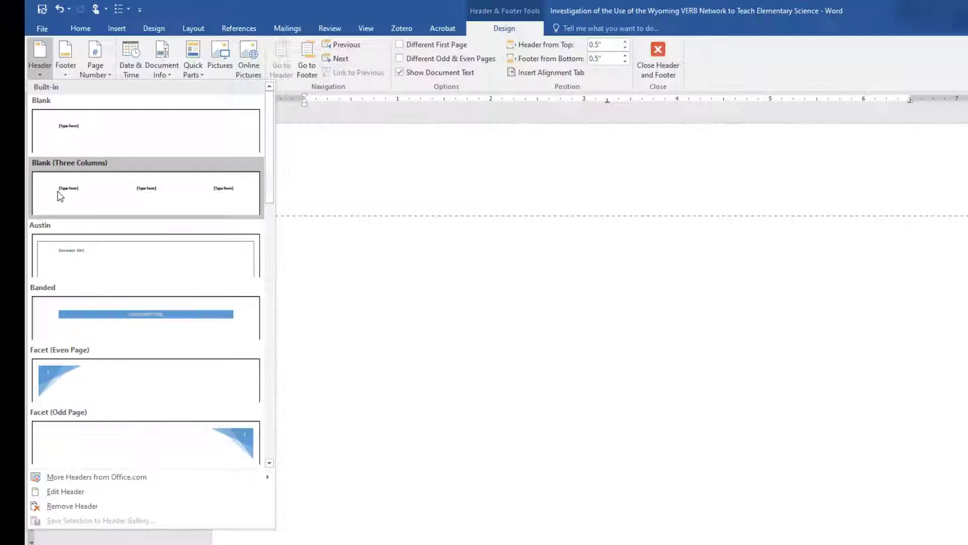
pyautogui.click(60, 196)
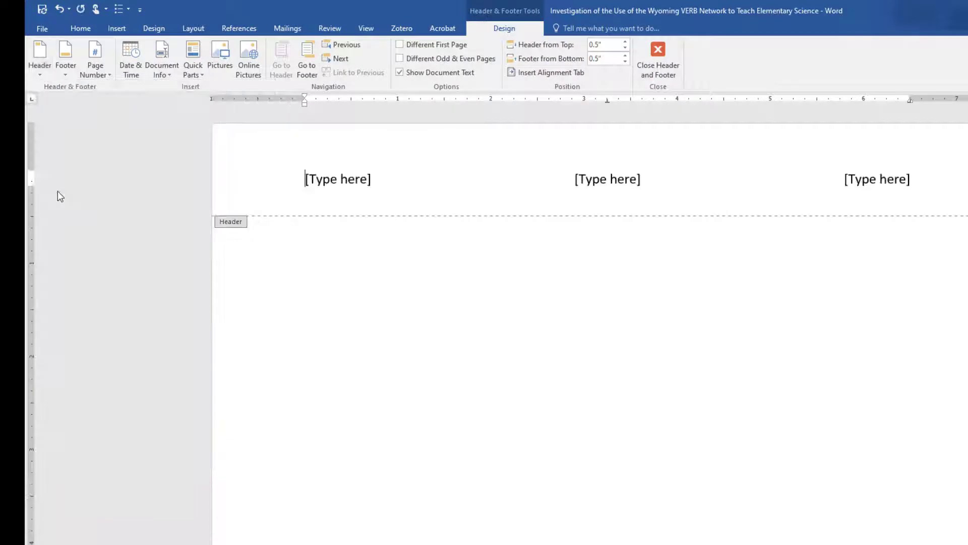
# - Delete the middle placeholder and type 'WYOMING VERB NETWORK VALUATION IN SCIENCE TEACHING' in the left slot
pyautogui.click(599, 190)
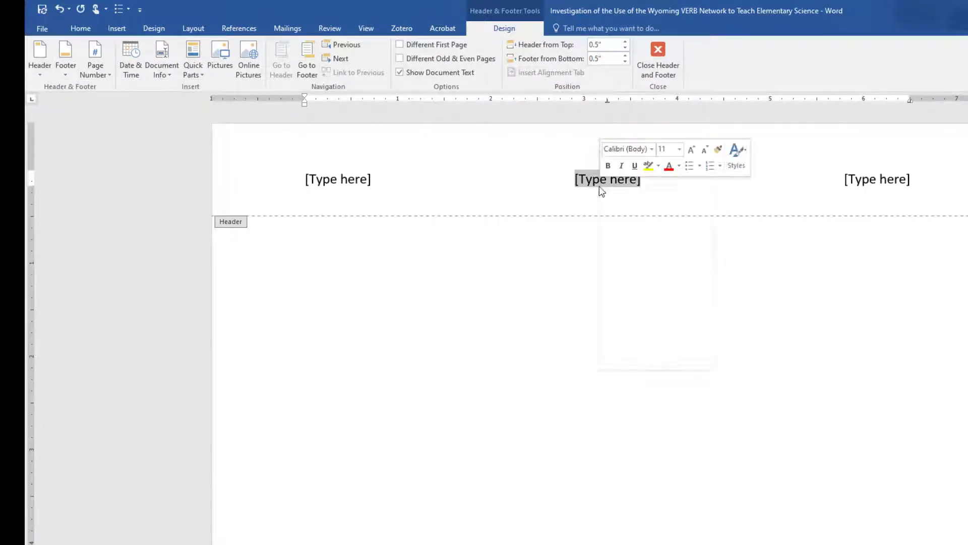
pyautogui.click(609, 194)
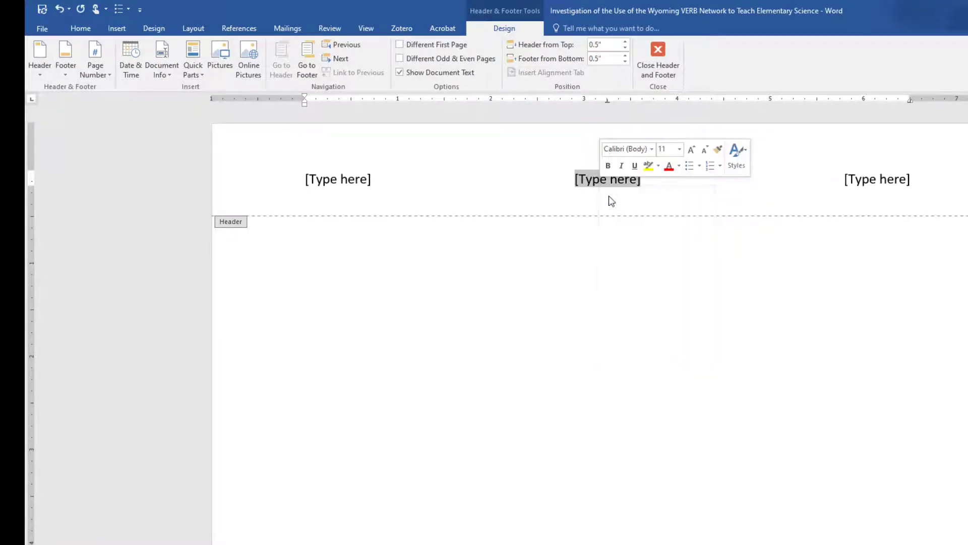
pyautogui.click(334, 184)
pyautogui.write('WYOM')
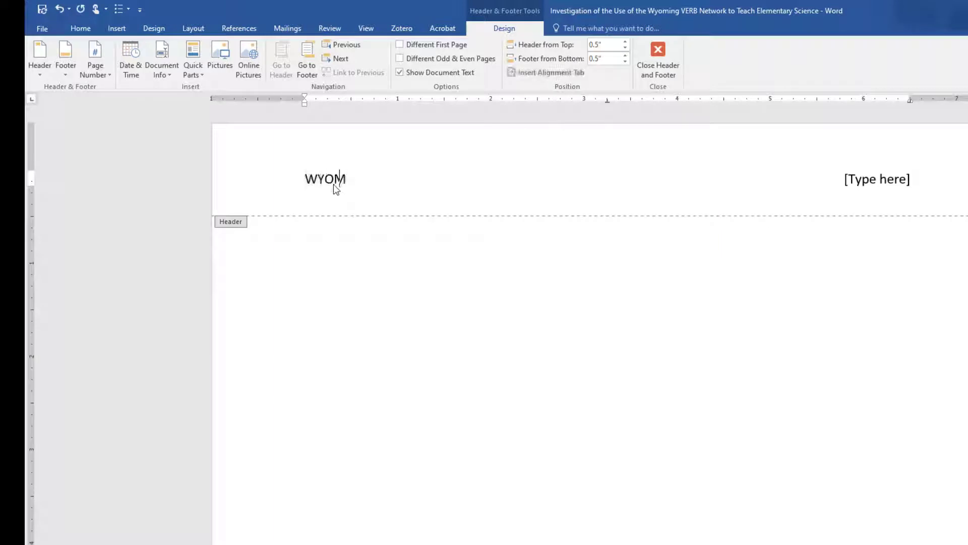
pyautogui.write('ING VERB ')
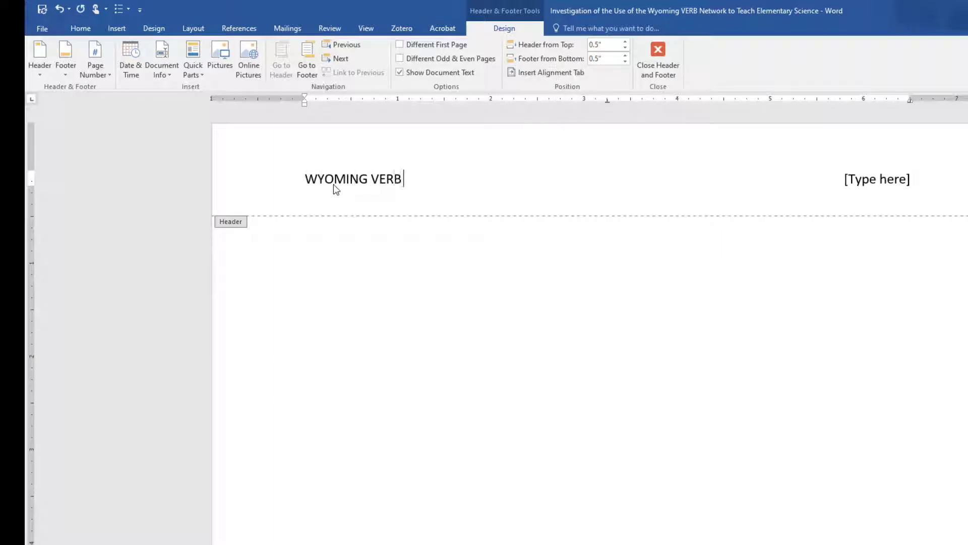
pyautogui.write('NETWORK V')
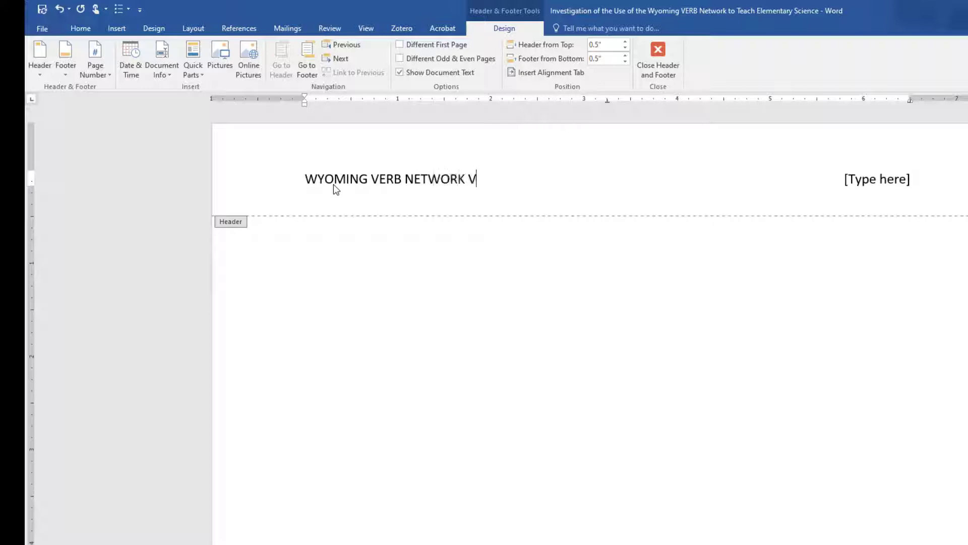
pyautogui.write('ALUATION ')
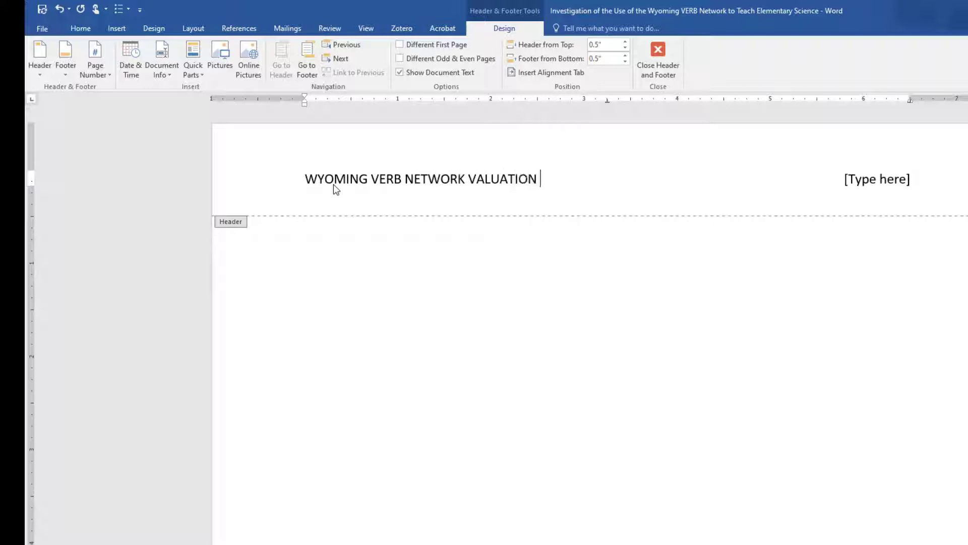
pyautogui.write('IN SCIENCE')
pyautogui.press('Return')
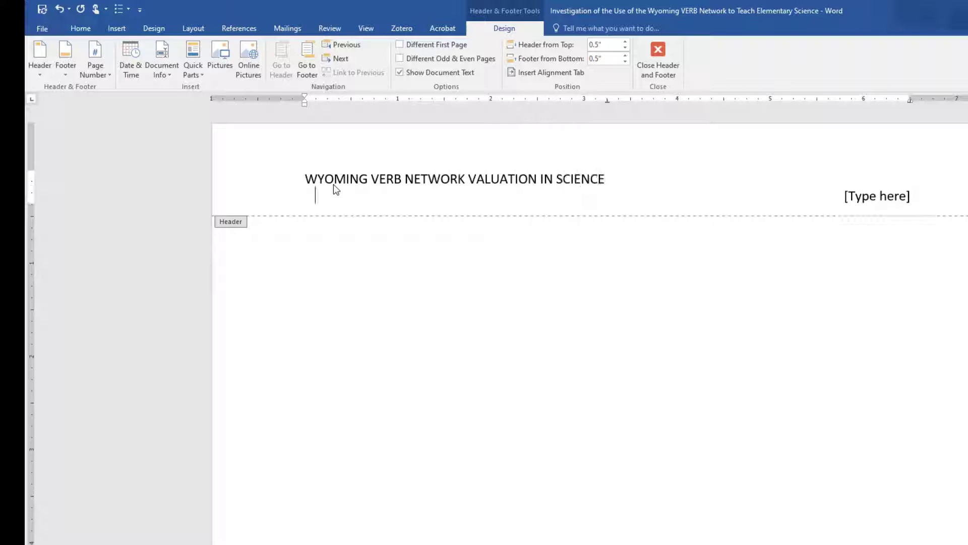
pyautogui.write('TEACHING')
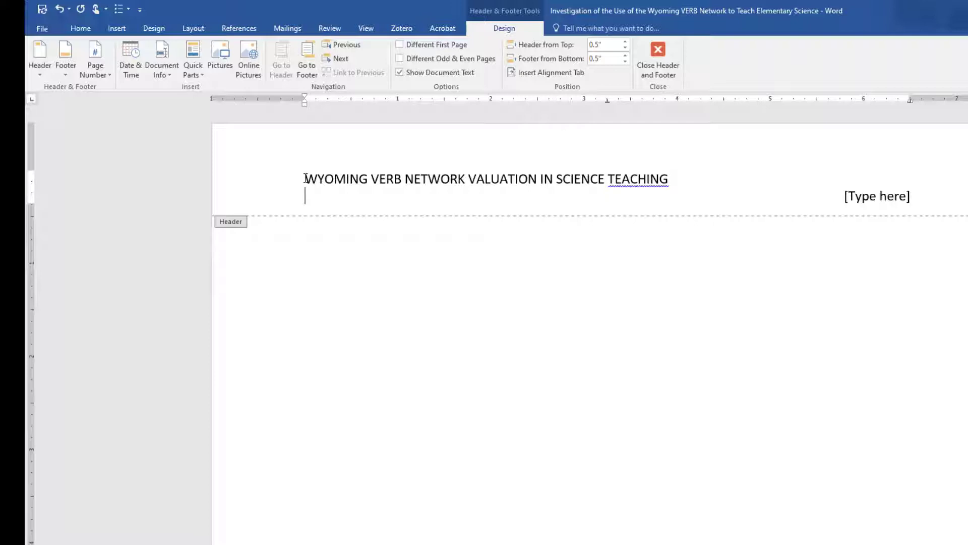
# - Confirm the header title is 50 characters with Word Count, then remove the extra line after TEACHING
pyautogui.moveTo(305, 178); pyautogui.dragTo(653, 177)
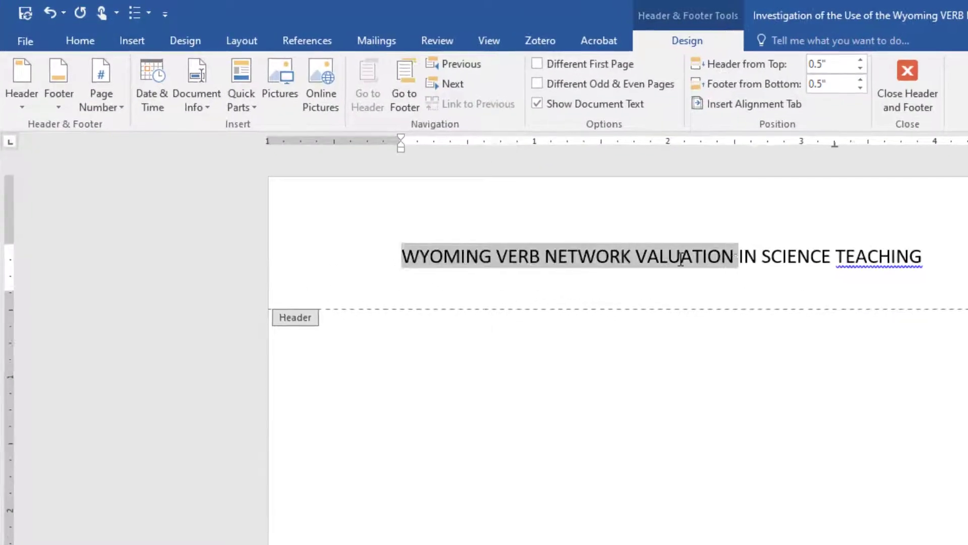
pyautogui.moveTo(903, 255); pyautogui.dragTo(921, 254)
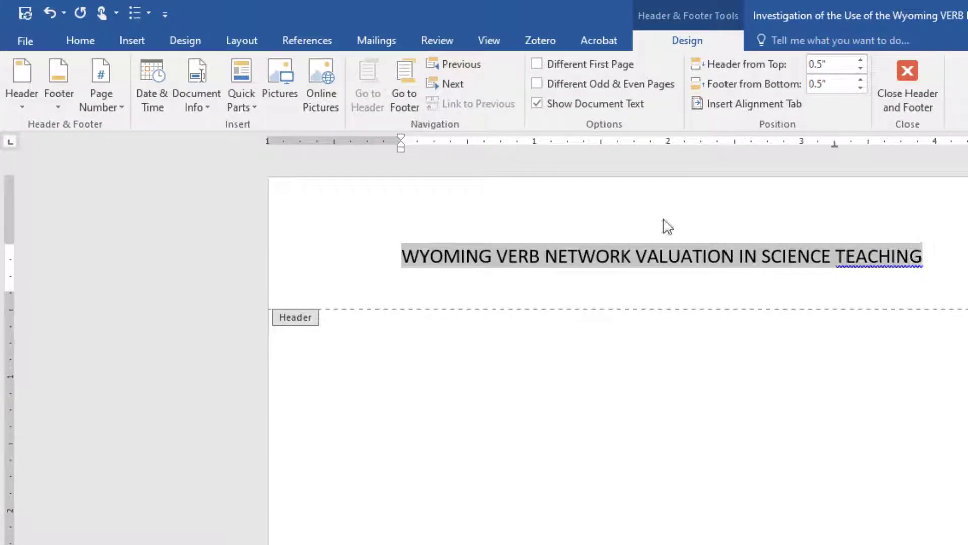
pyautogui.click(437, 40)
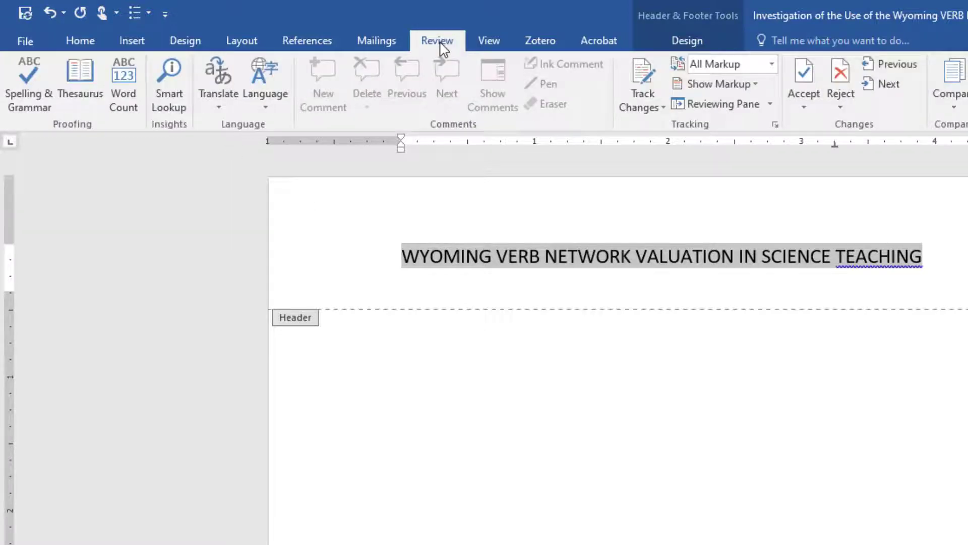
pyautogui.click(125, 83)
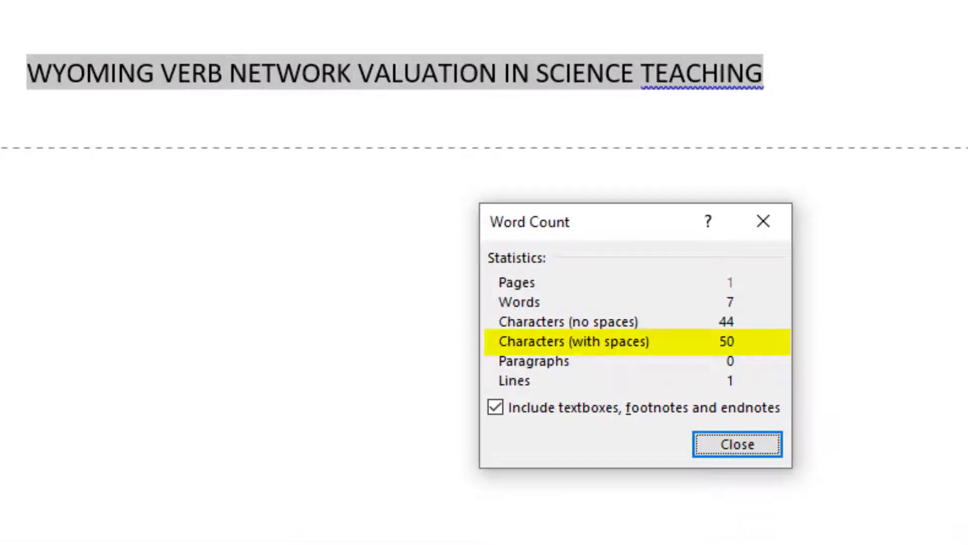
pyautogui.click(748, 444)
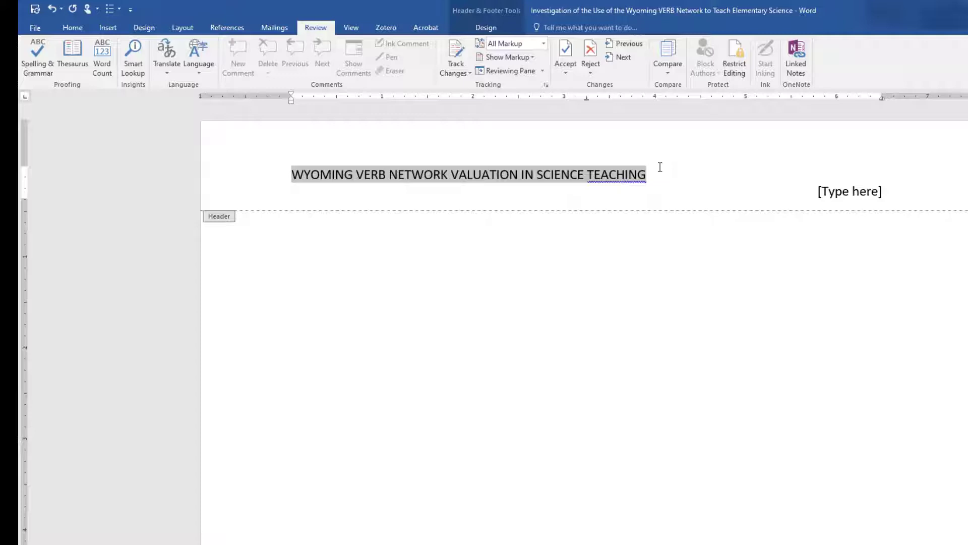
pyautogui.click(656, 175)
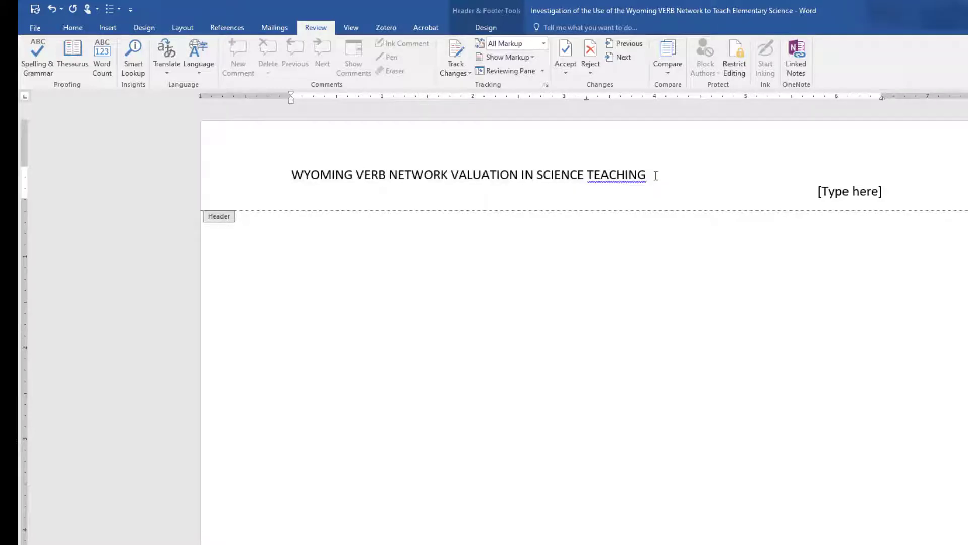
pyautogui.press('Delete')
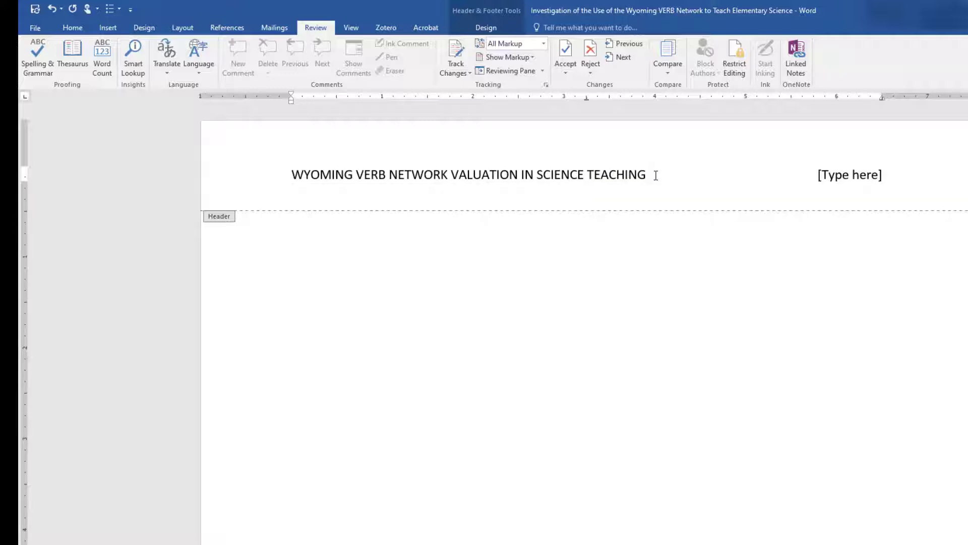
# - Put a plain page number in the right header placeholder
pyautogui.click(859, 174)
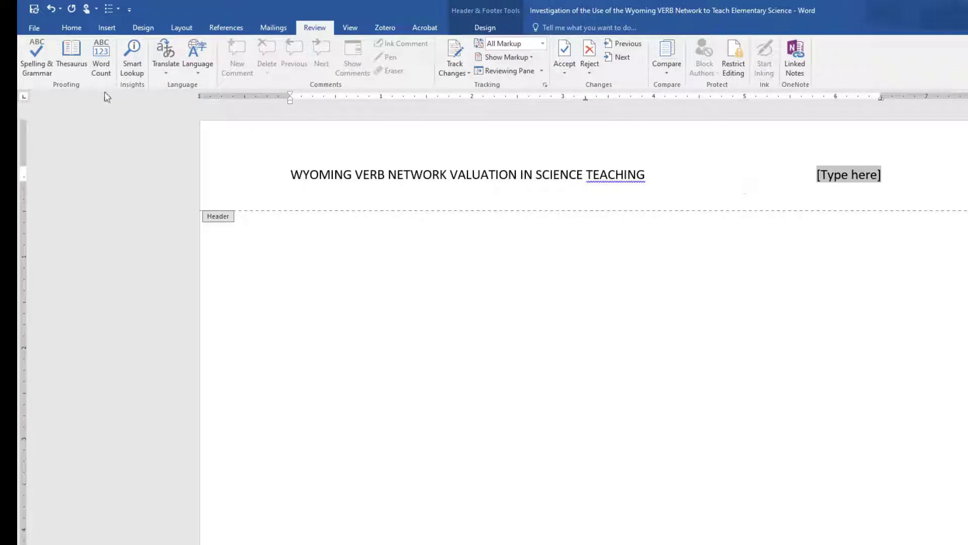
pyautogui.click(485, 27)
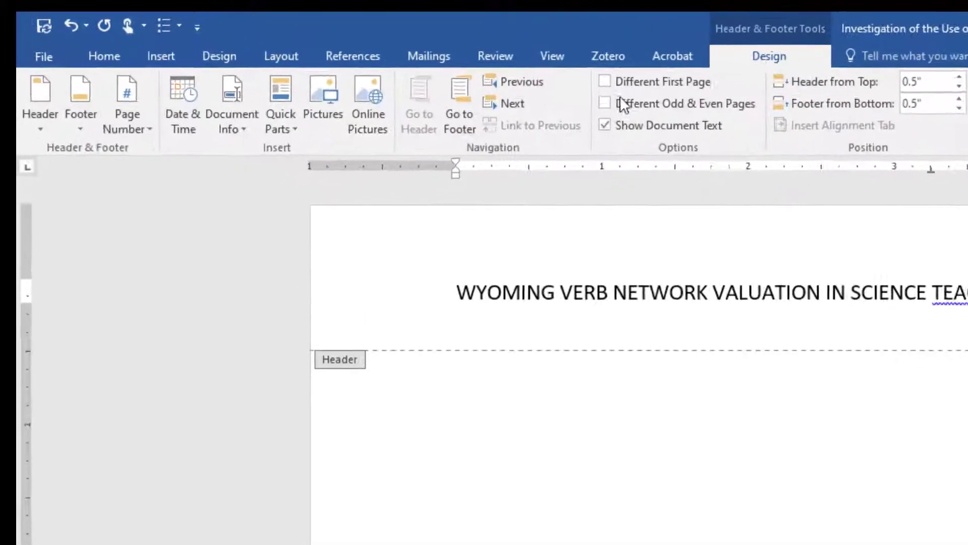
pyautogui.click(147, 129)
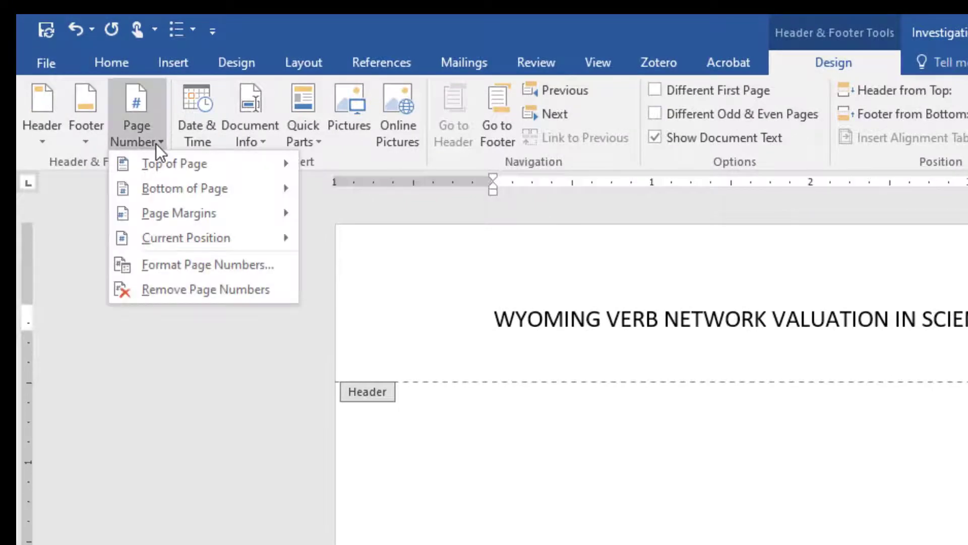
pyautogui.moveTo(181, 238)
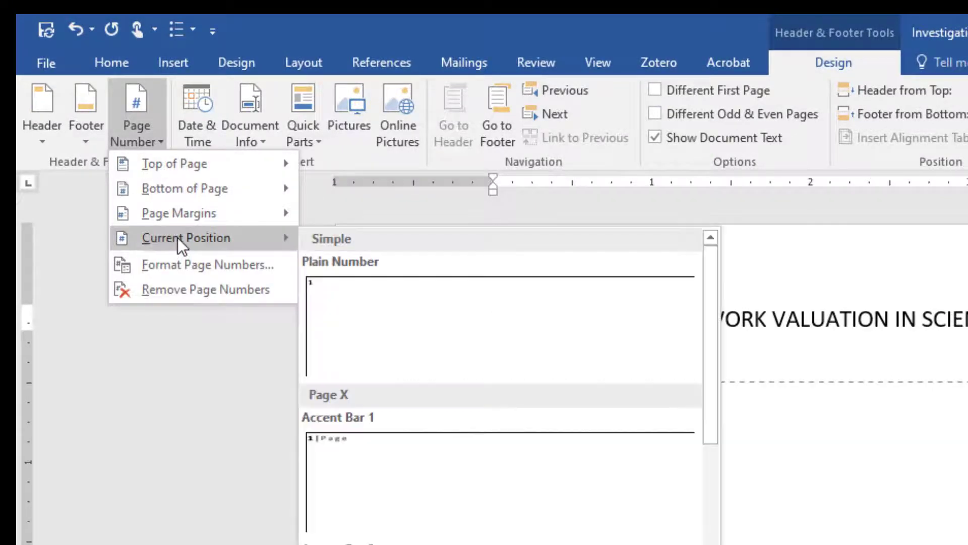
pyautogui.click(411, 267)
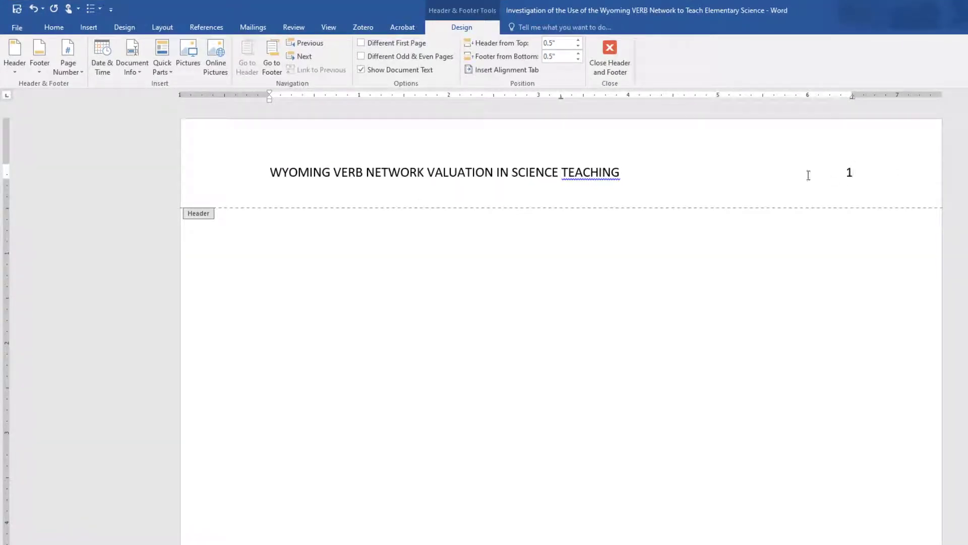
# - Format the whole header line as Times New Roman 12 pt and return to the body
pyautogui.moveTo(770, 177); pyautogui.dragTo(296, 171)
pyautogui.click(52, 28)
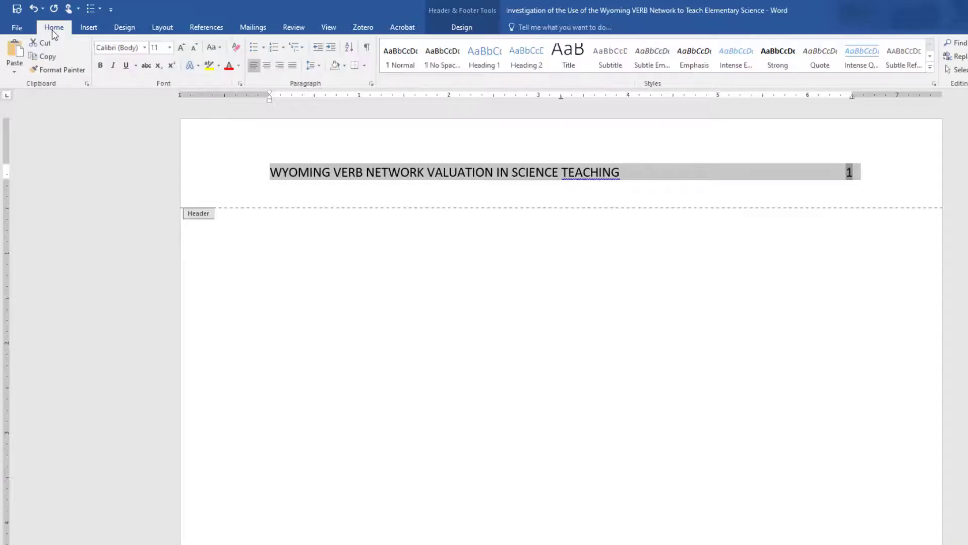
pyautogui.click(144, 47)
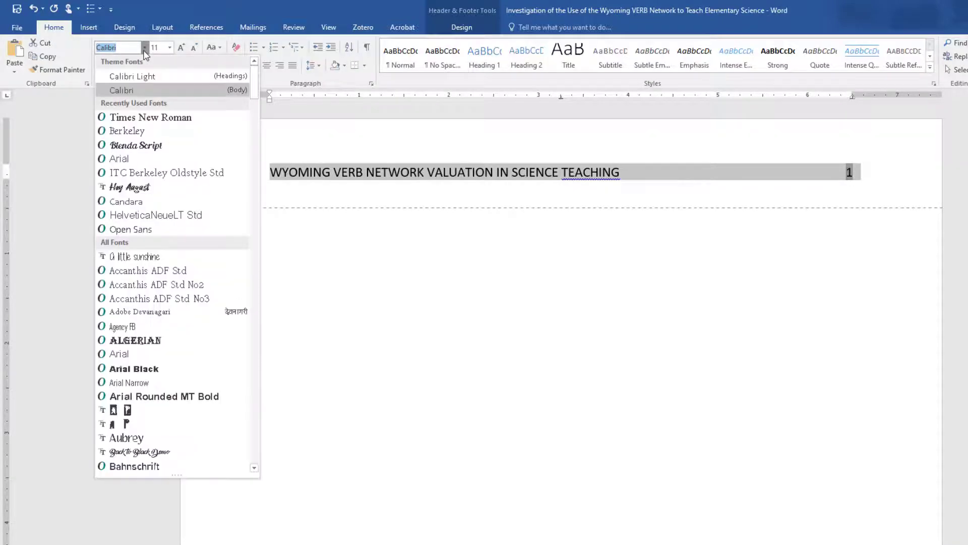
pyautogui.click(141, 119)
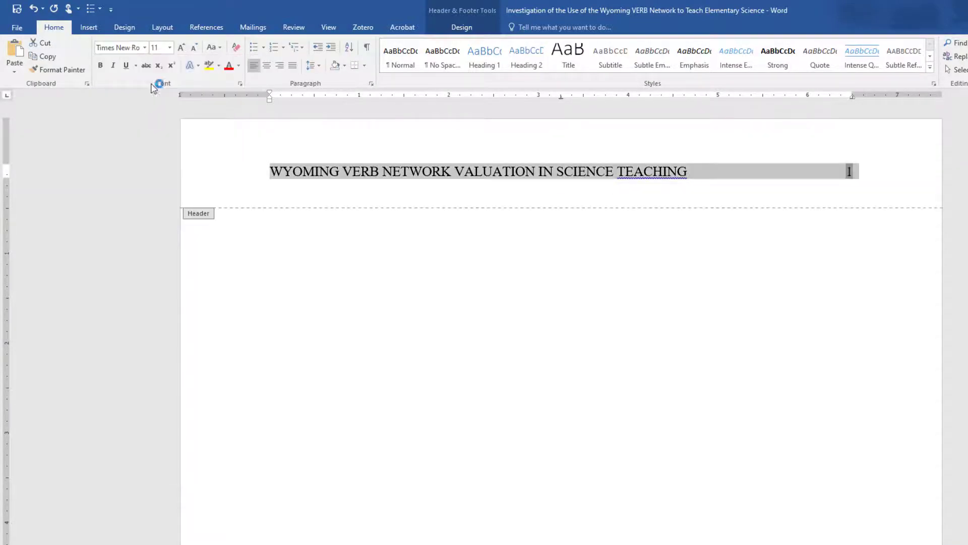
pyautogui.click(169, 47)
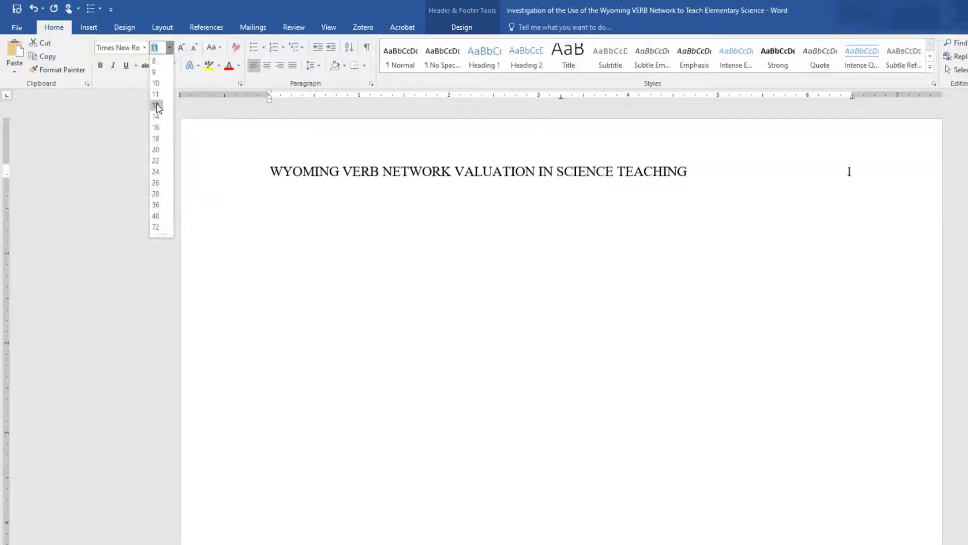
pyautogui.click(156, 107)
pyautogui.doubleClick(295, 231)
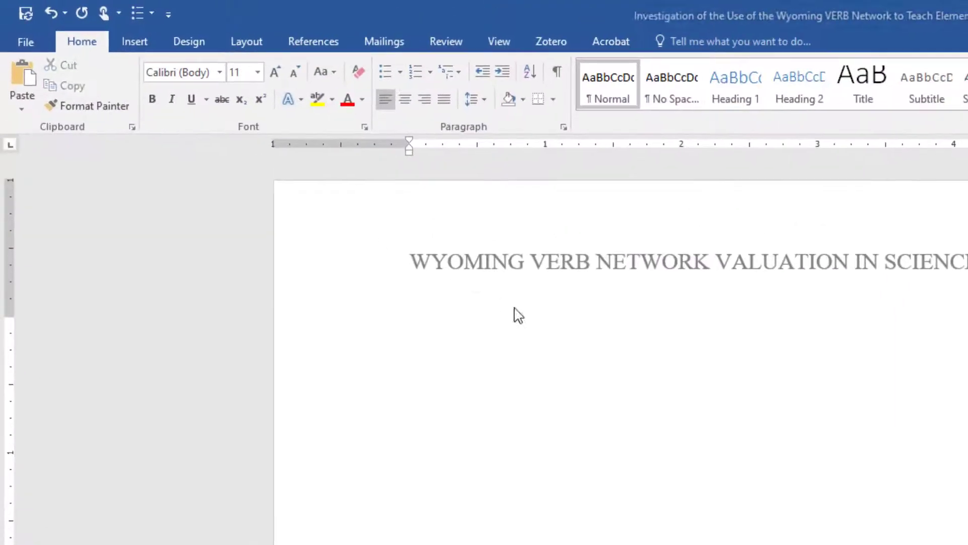
# - Set the whole document's line spacing to Double in the Paragraph dialog
pyautogui.hotkey('ctrl', 'a')
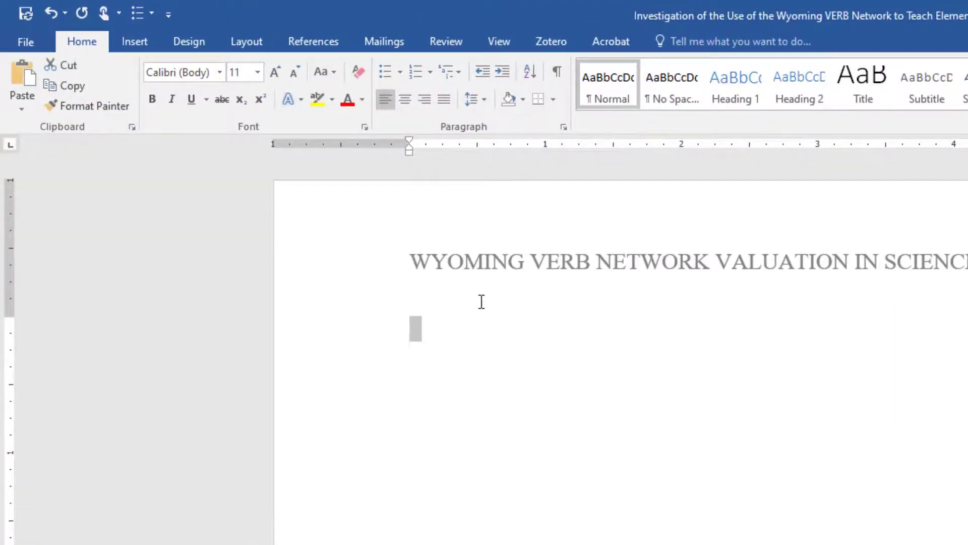
pyautogui.click(556, 124)
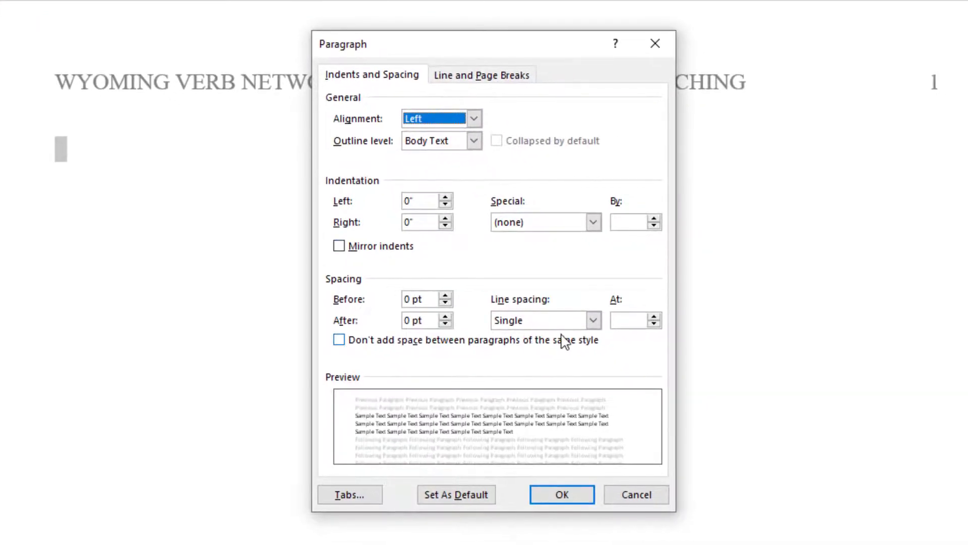
pyautogui.click(594, 320)
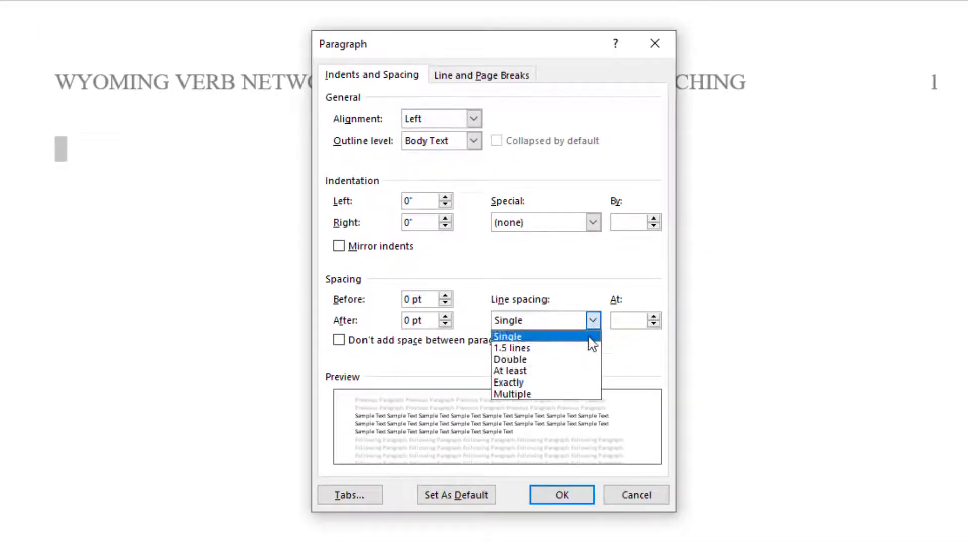
pyautogui.click(573, 359)
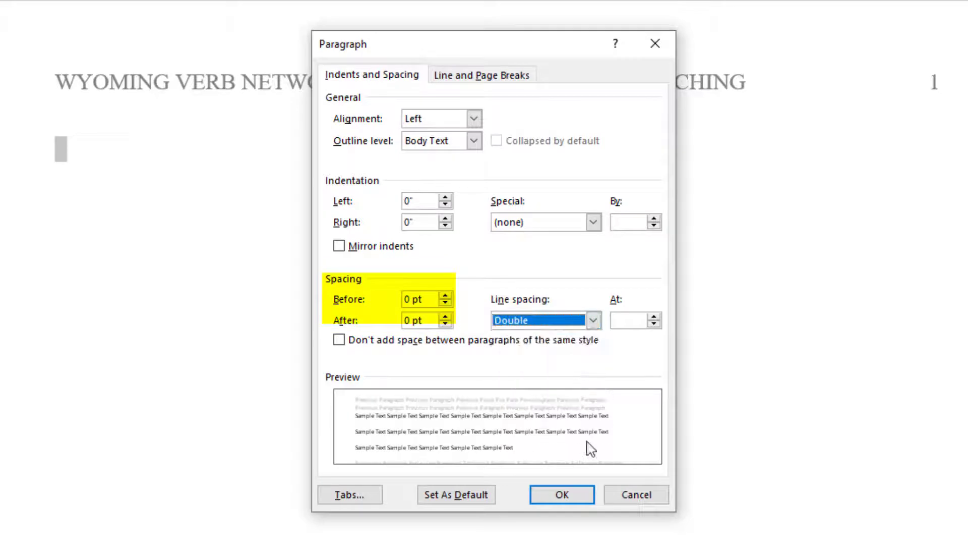
pyautogui.click(560, 495)
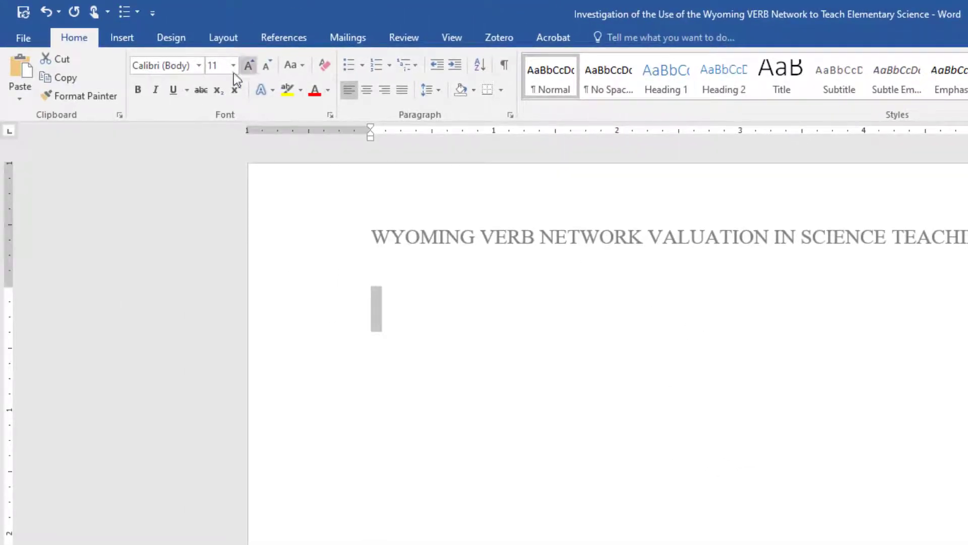
# - Change the body font to Times New Roman at 12 pt
pyautogui.click(200, 65)
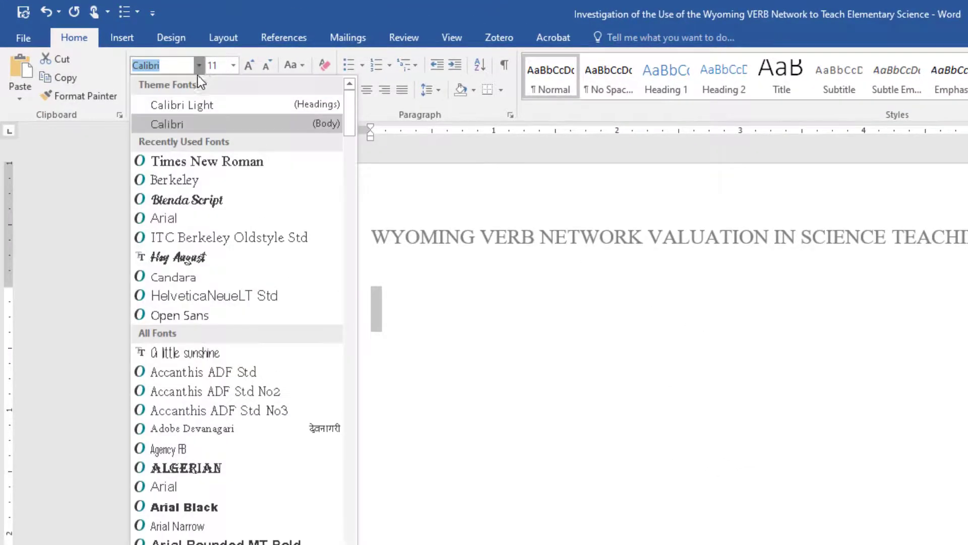
pyautogui.click(200, 161)
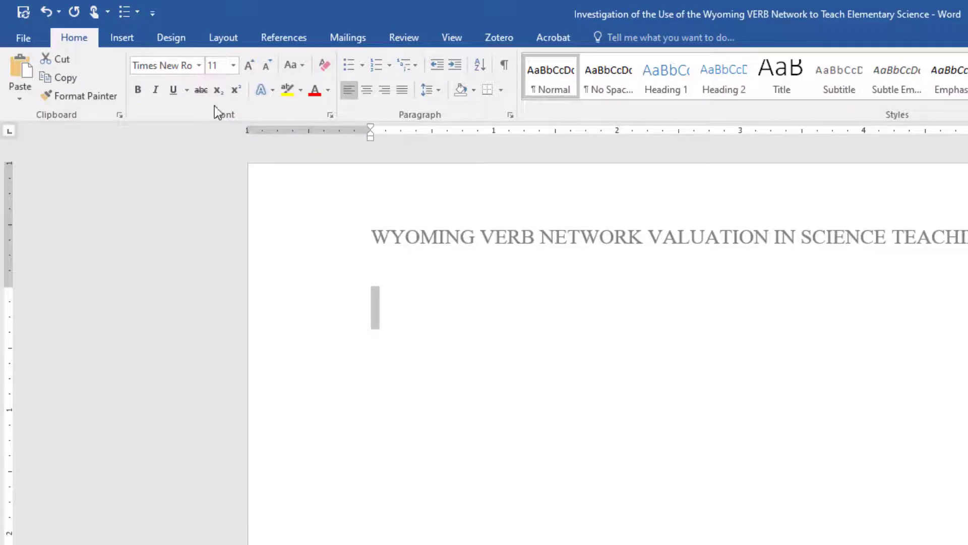
pyautogui.click(233, 66)
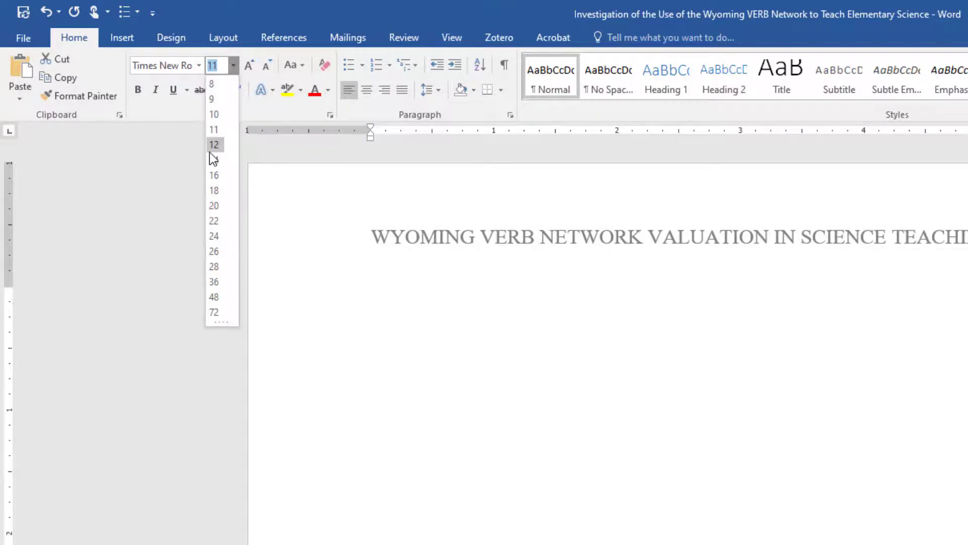
pyautogui.click(211, 147)
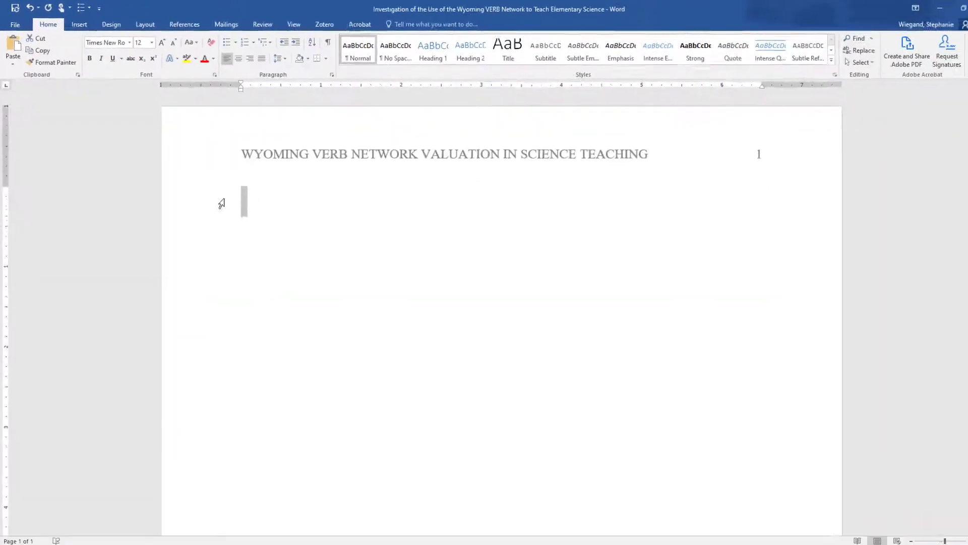
# - A few lines down, type the centred title 'An Investigation of the Use of the Wyoming VERB Network to Teach Elementary Science'
pyautogui.click(237, 194)
pyautogui.press('Return')
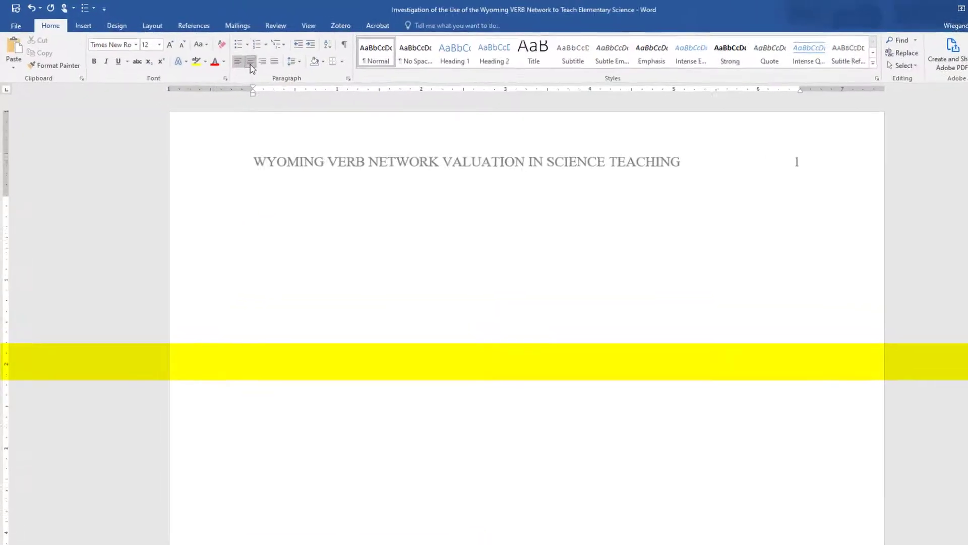
pyautogui.click(250, 67)
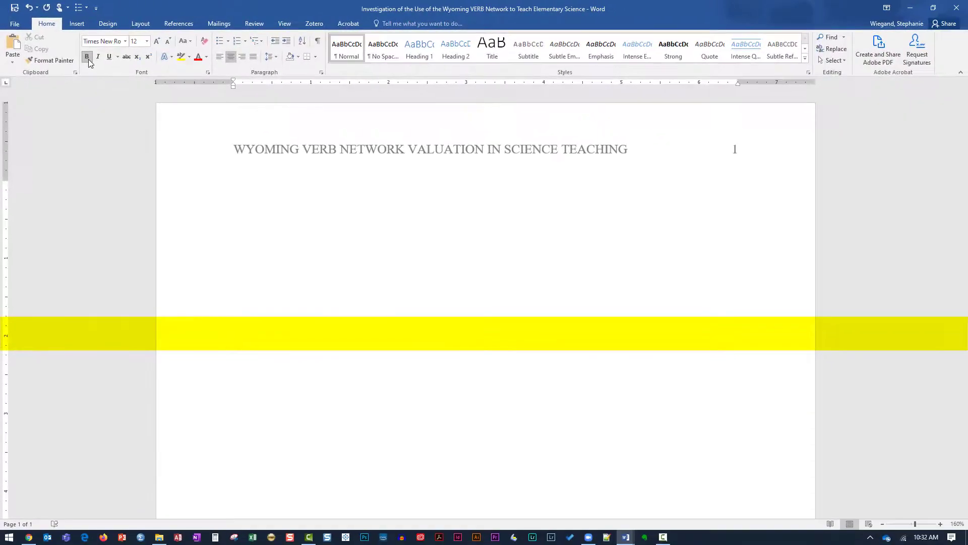
pyautogui.write('An Investigation of the Use of the Wyo')
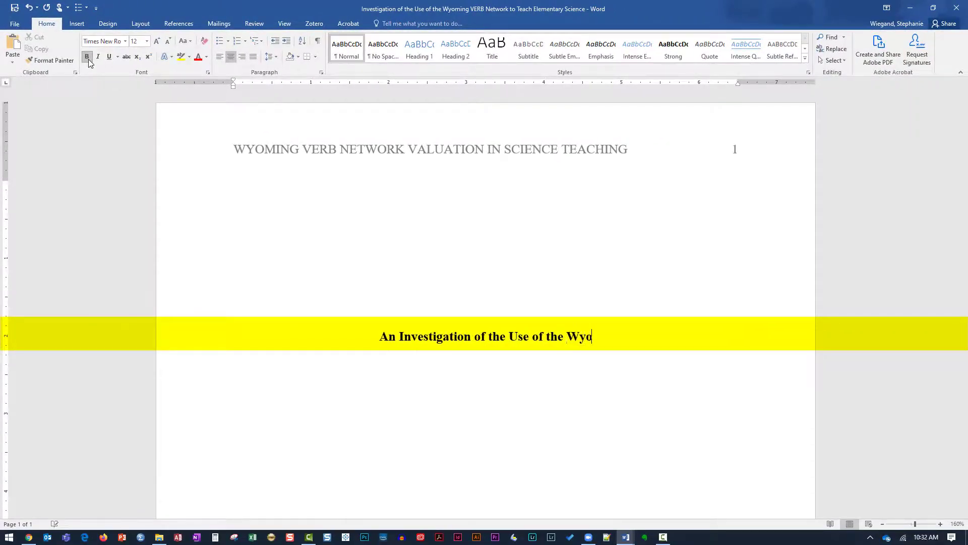
pyautogui.write('ming VERB Network to T')
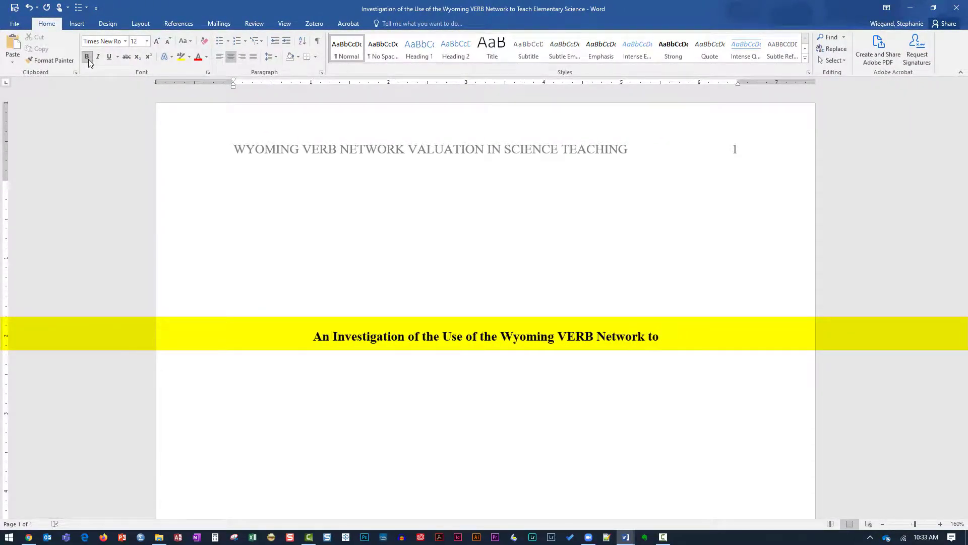
pyautogui.write('each Elementary Science')
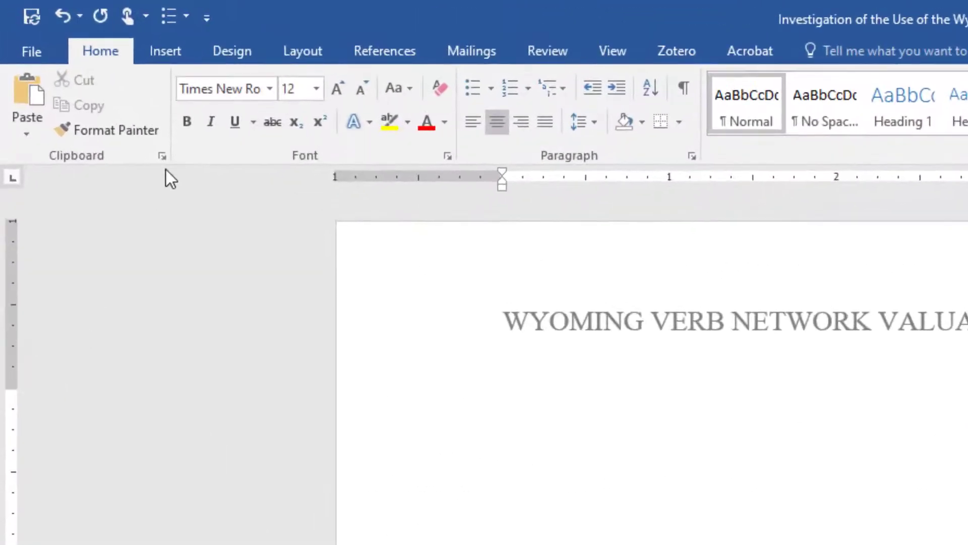
# - Start a new page and type a bold 'Abstract' heading at its top
pyautogui.click(170, 57)
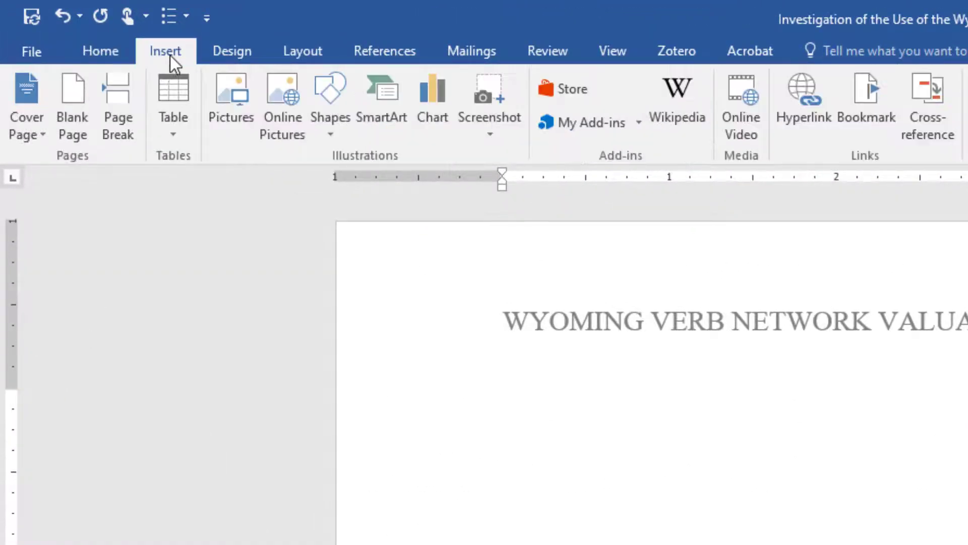
pyautogui.click(117, 128)
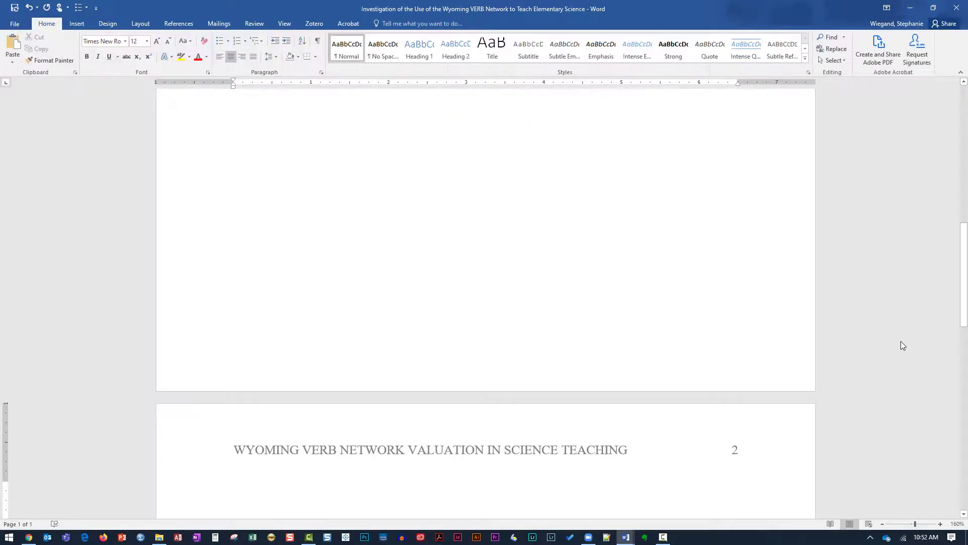
pyautogui.scroll(-4, 901, 340)
pyautogui.scroll(-1, 901, 341)
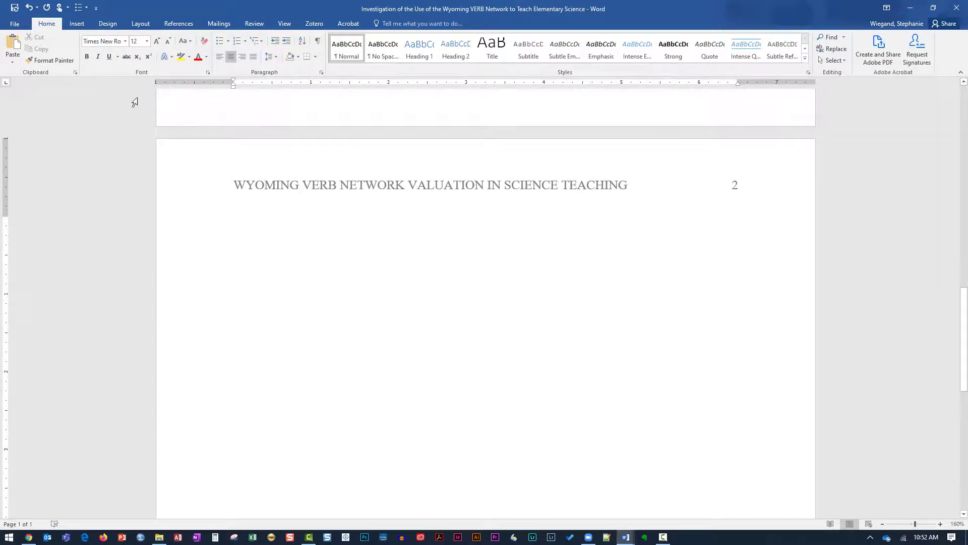
pyautogui.click(109, 56)
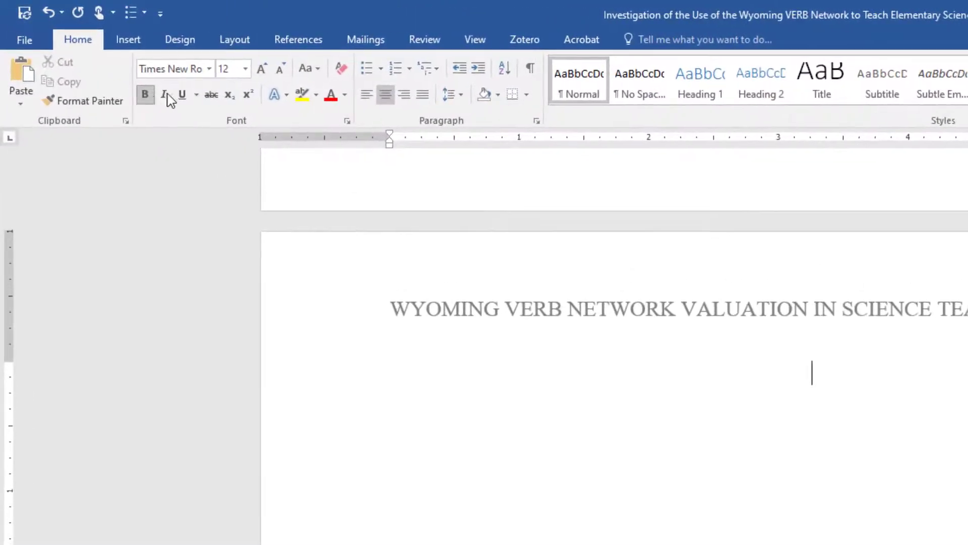
pyautogui.write('Ab')
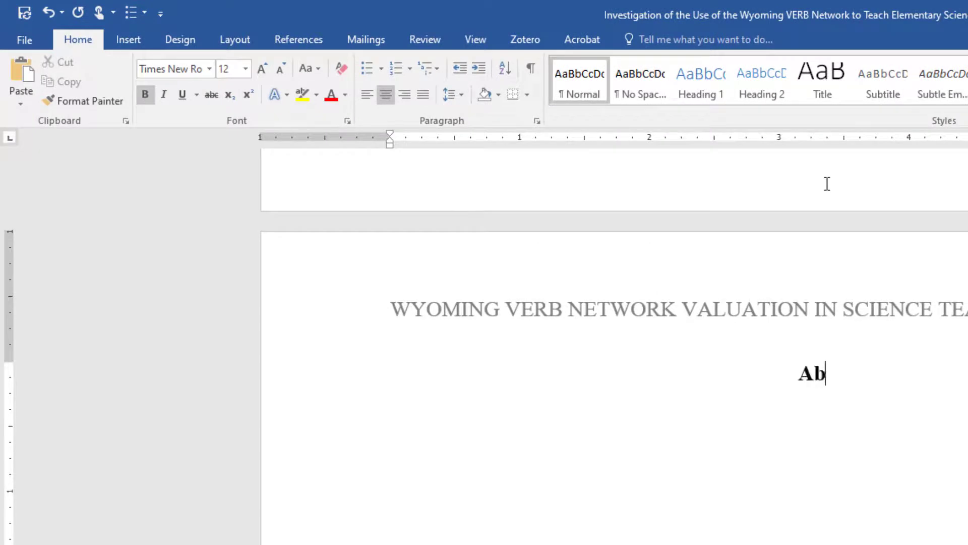
pyautogui.write('stract')
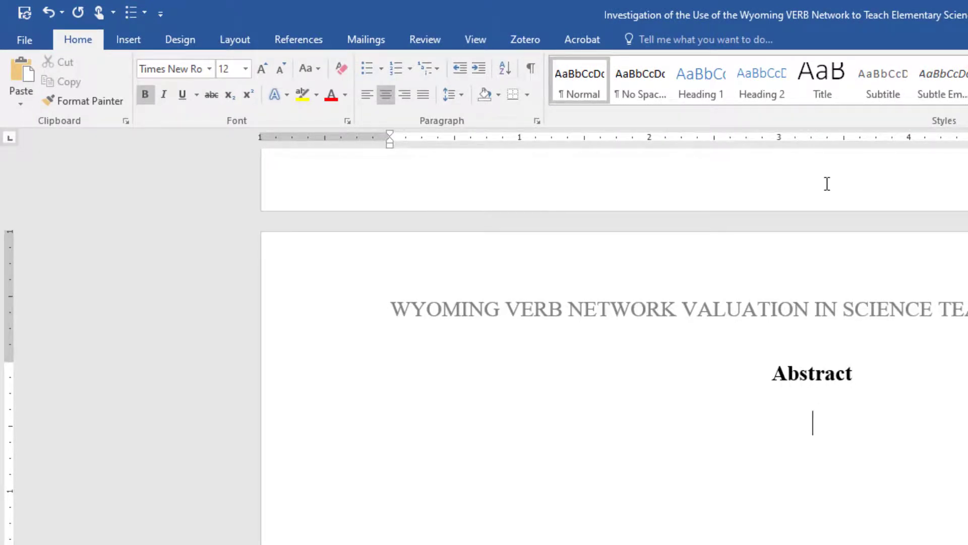
# - Type the left-aligned abstract paragraph through its final conclusion sentence, then start a new line
pyautogui.click(366, 94)
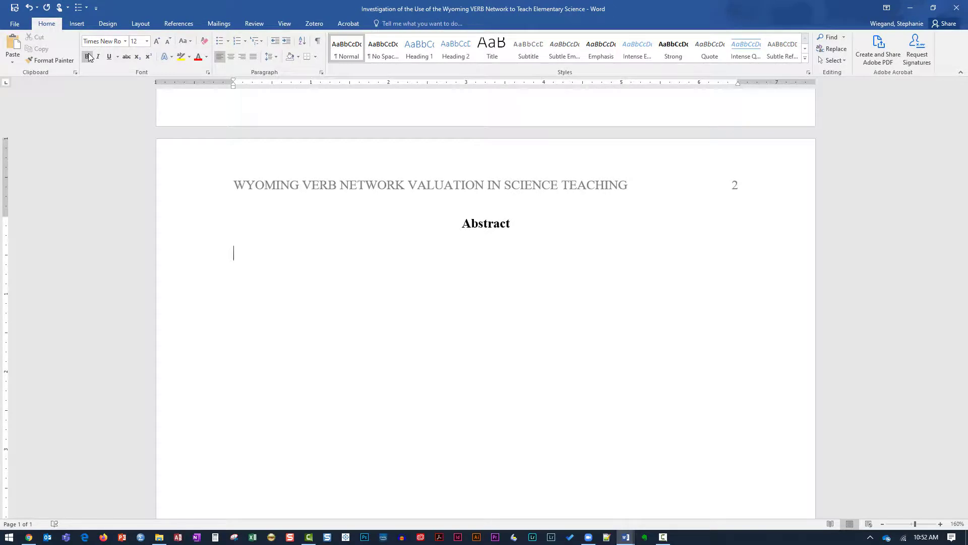
pyautogui.write('Problem')
pyautogui.write(': The investigation was concerned with three questions: 1. Does a series of elementary science programs taught over the Wyoming VERB Network contribute any science content learning to the experimental group? 2. Does the grade level of the students affect the science content learning which might be attributed to VERB instruction? 3. Does community size a')
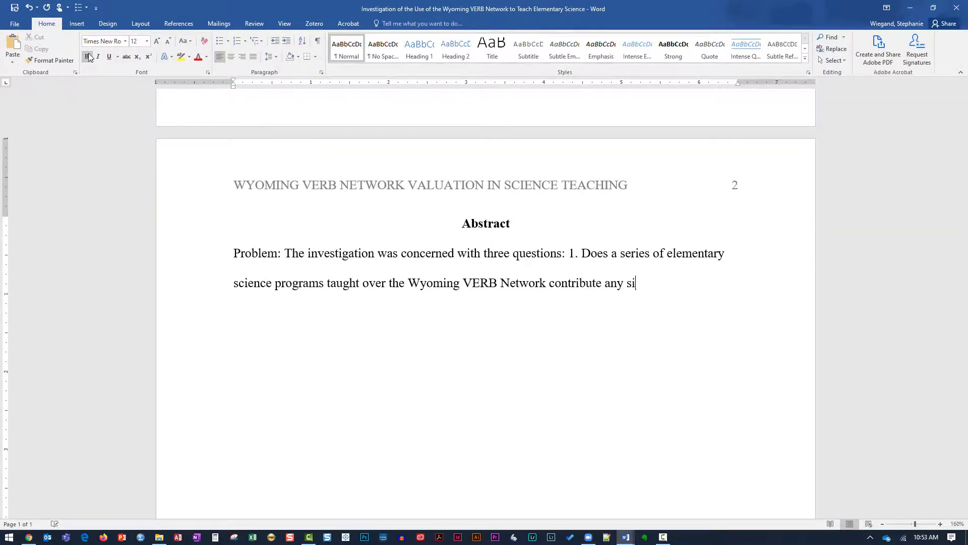
pyautogui.write('ffect the science content learning which might be attributed to VERB instruction? Procedure: Classes from five different communities participated in the study. Fifth, sixth, and seventh grade classes were tested for science achievement in February, 1970. This sample had not been exposed to VERB science instruction and served as a control group. A series of fifteen elementary science pr')
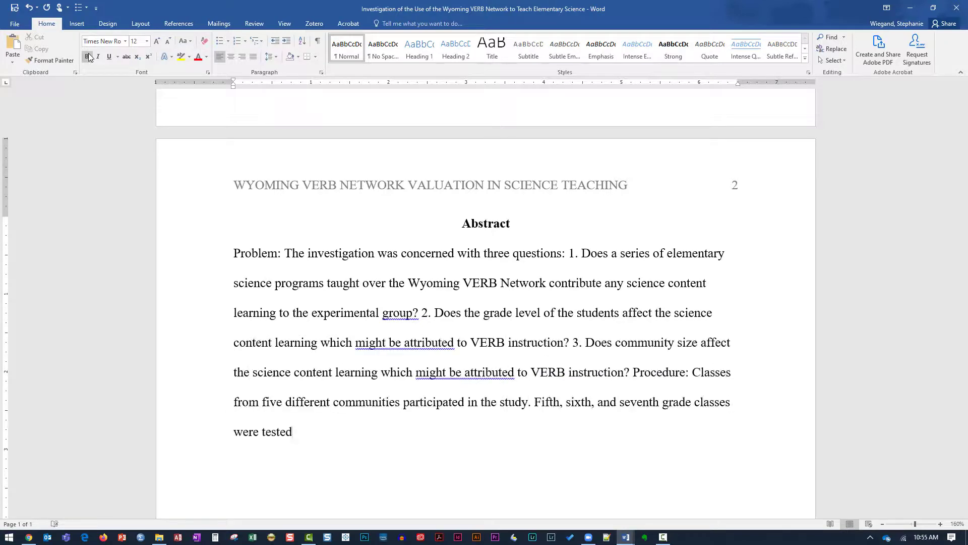
pyautogui.write('ograms was presented over the Wyoming VERB Network to fourth, fifth, and sixth grade students in the spring of 1970. This was the experimental group. This group was tested for science content achievement in February 1971 when the students reached the fifth, sixth, and seventh grades. The means of the test scores w')
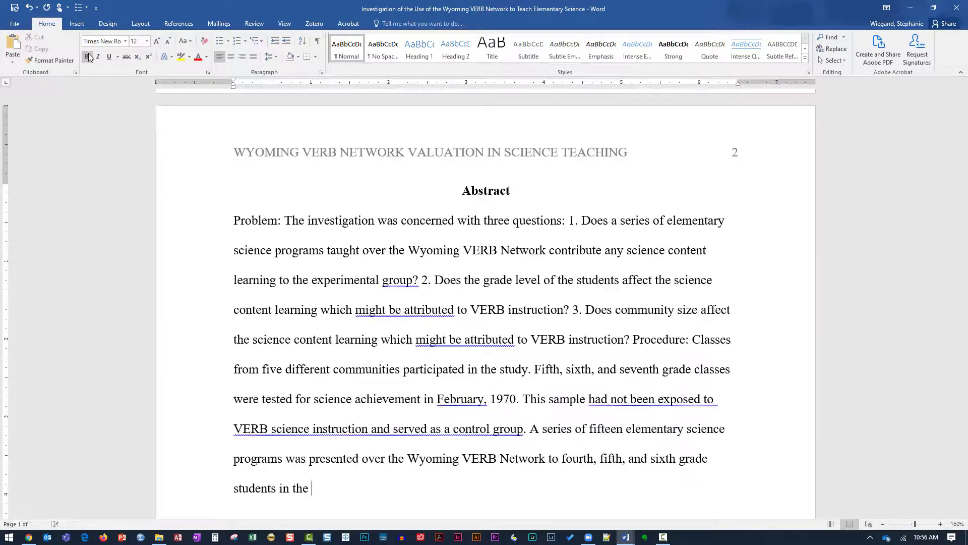
pyautogui.press('BackSpace')
pyautogui.write('of the control group tested in 1970 were compared to the mans of the experimental group tested in 1971. Comparisons were made between the 1970 and 1971 samples for total group, communities over 5,000, communities under 1,000, fifth grade students, sixth grade students, and seventh grade students. The T test basis for rejec')
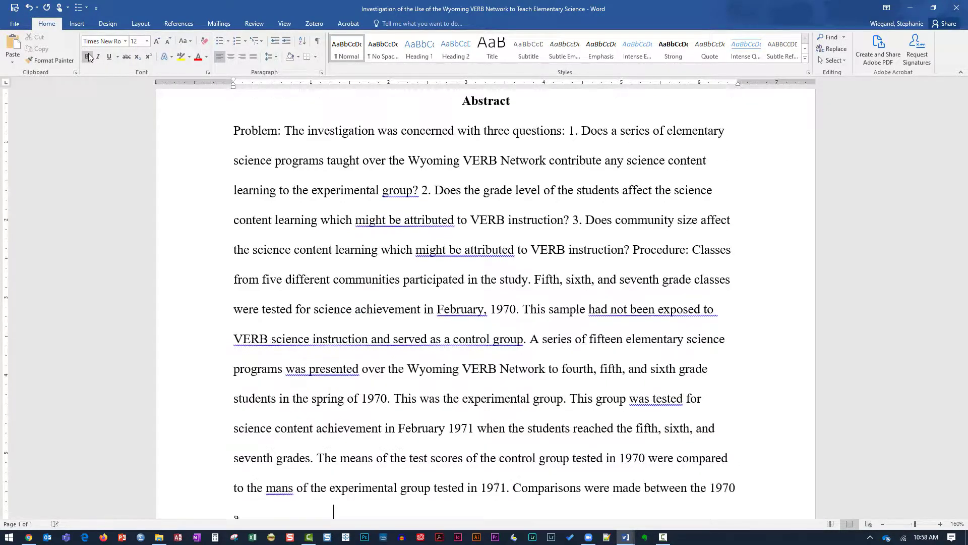
pyautogui.press('BackSpace')
pyautogui.press('BackSpace')
pyautogui.press('BackSpace')
pyautogui.press('BackSpace')
pyautogui.press('BackSpace')
pyautogui.press('BackSpace')
pyautogui.press('BackSpace')
pyautogui.press('BackSpace')
pyautogui.press('BackSpace')
pyautogui.press('BackSpace')
pyautogui.press('BackSpace')
pyautogui.press('BackSpace')
pyautogui.press('BackSpace')
pyautogui.press('BackSpace')
pyautogui.press('BackSpace')
pyautogui.write('was used to test the significance of difference between means. The .05 level of confidence was selected as the basis for rejecting the null hypothesis. Results: The mans of the experimental group were found to be significantly greater than the means of the control group for the total sample for students from communities of over 5,000 population and for seventh grade students. No significance')
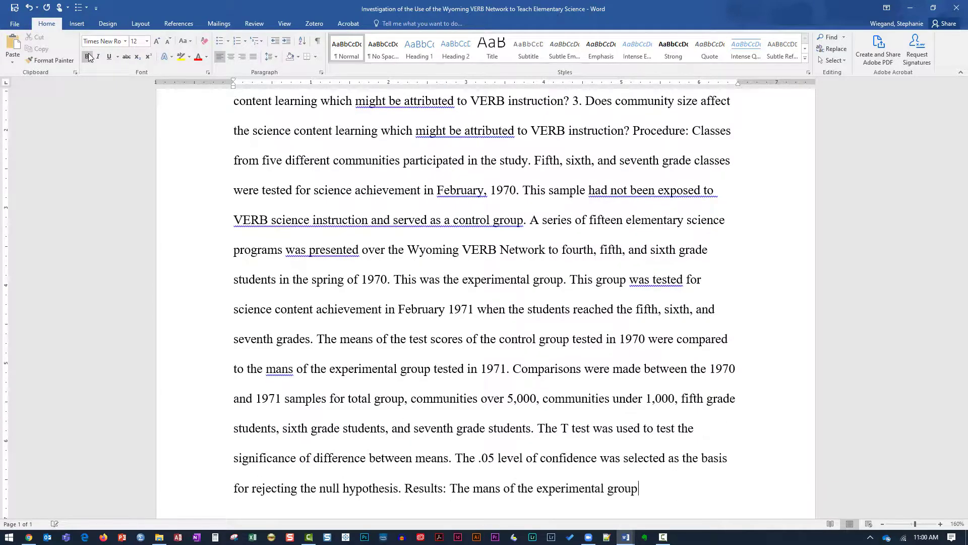
pyautogui.write(' was found between the means of the control group in the scores of students from communities of less than 1,000 population. Conclusions: 1. The VERB Elementary Science Program improved the science achievement test scores for the total experimental group. 2. The VERB Elementary Science Program improved the science achievement test scores for students')
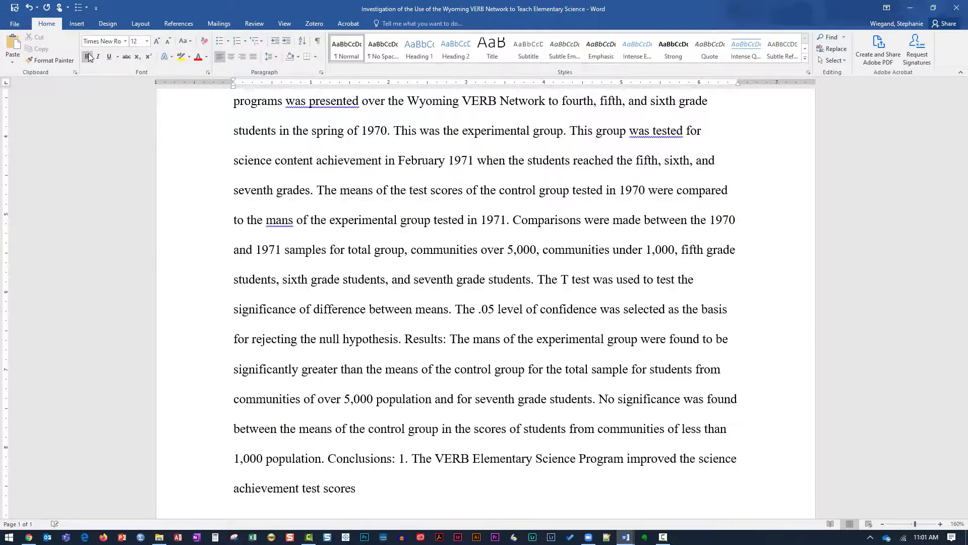
pyautogui.write(' who received VERB science instruction in the sixth grade. It did not improve the science achievement test scores significantly for students who received VERB science instruction in the fourth and fifth grades. 3. The VERB Elementary Science Program improved the science achievement scores for students from communities of over 5,000 population. The students from communities of less than 1,000 population had sign')
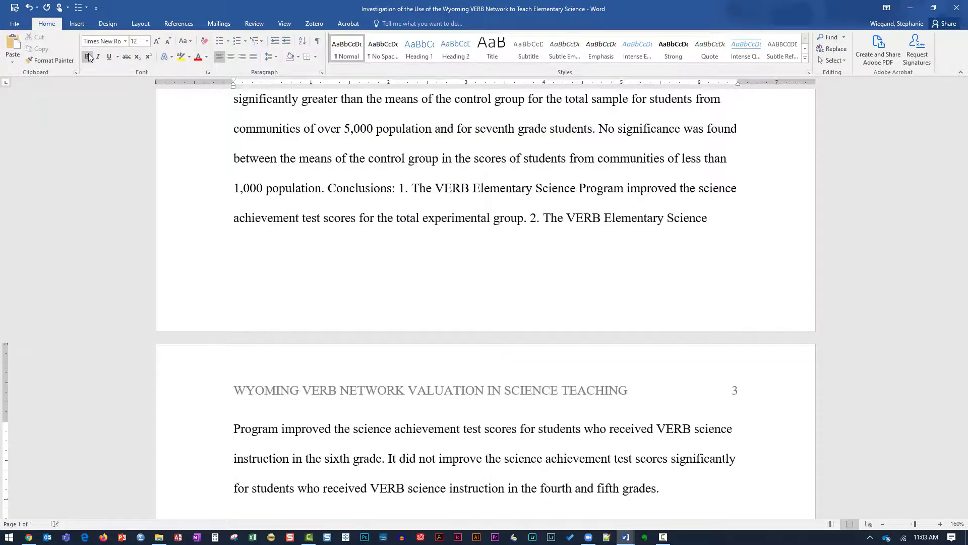
pyautogui.write('ificantly lower science achievement scores.')
pyautogui.press('Return')
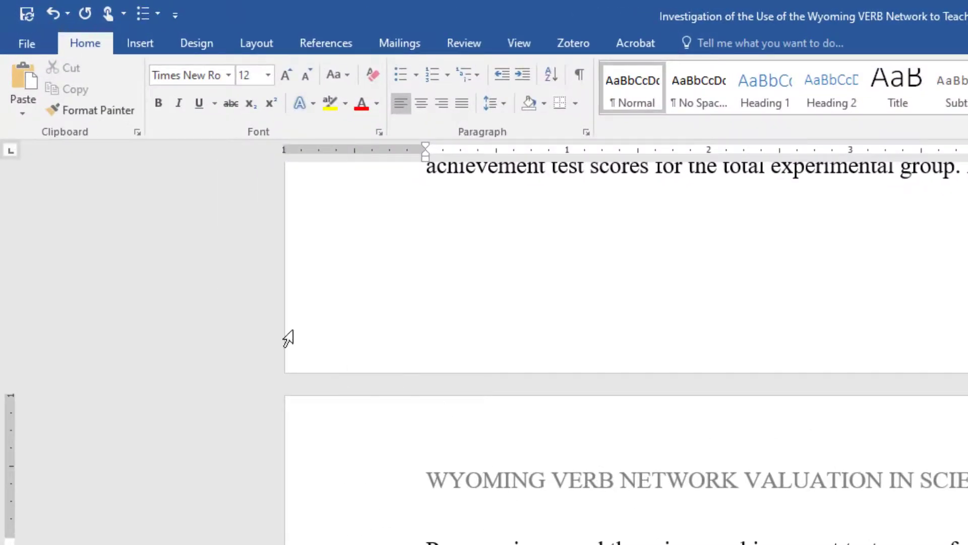
# - Add a page break after the abstract and paste the bold title copied from the title page
pyautogui.click(152, 46)
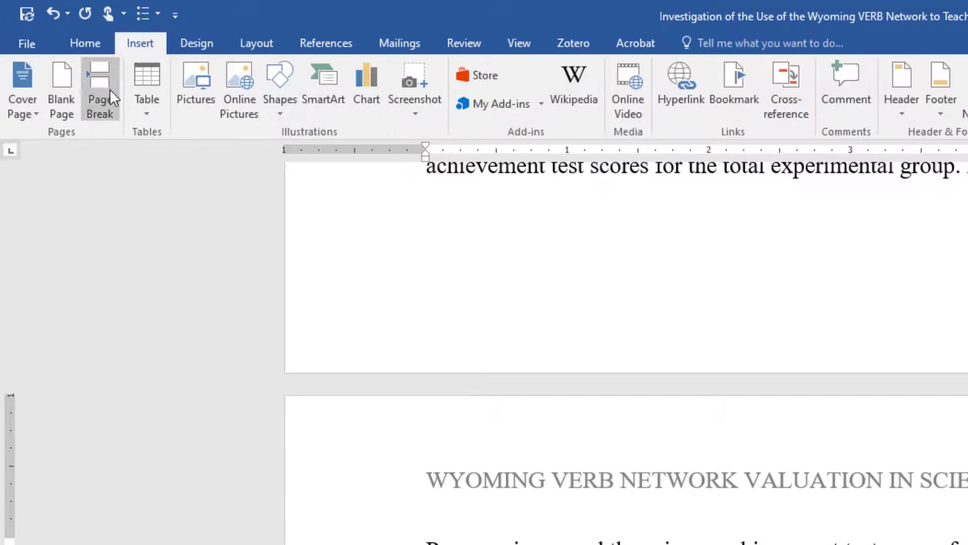
pyautogui.click(110, 96)
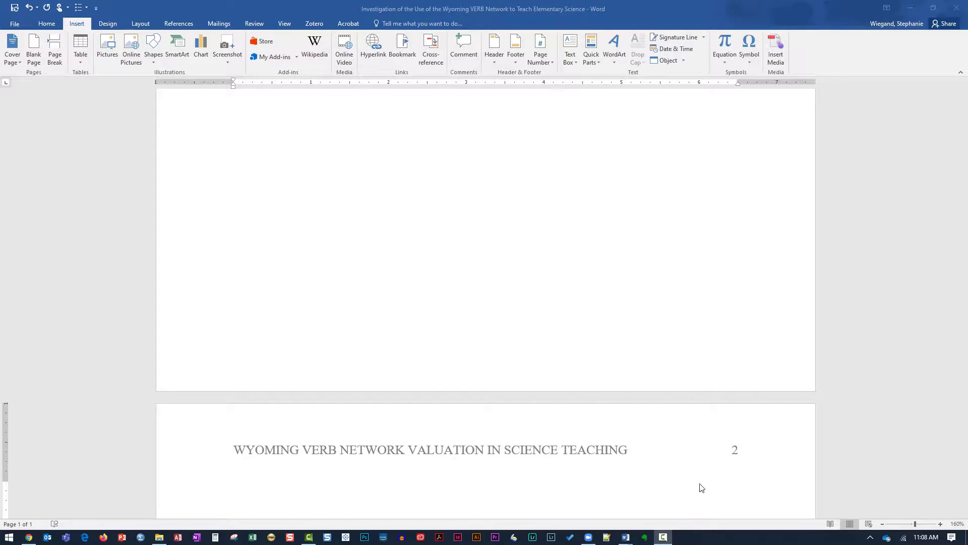
pyautogui.scroll(5, 654, 488)
pyautogui.scroll(2, 654, 489)
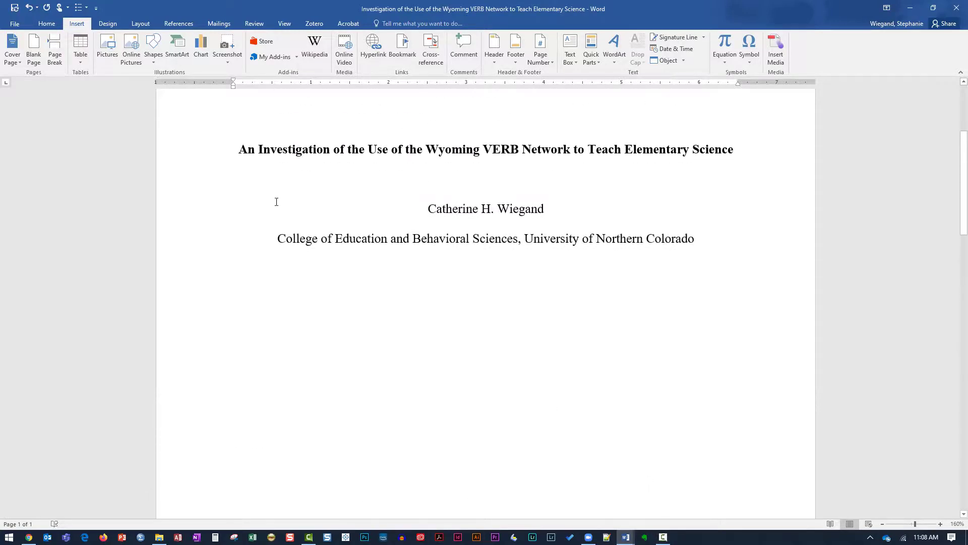
pyautogui.moveTo(240, 150); pyautogui.dragTo(733, 153)
pyautogui.rightClick(626, 162)
pyautogui.click(645, 177)
pyautogui.scroll(-10, 514, 312)
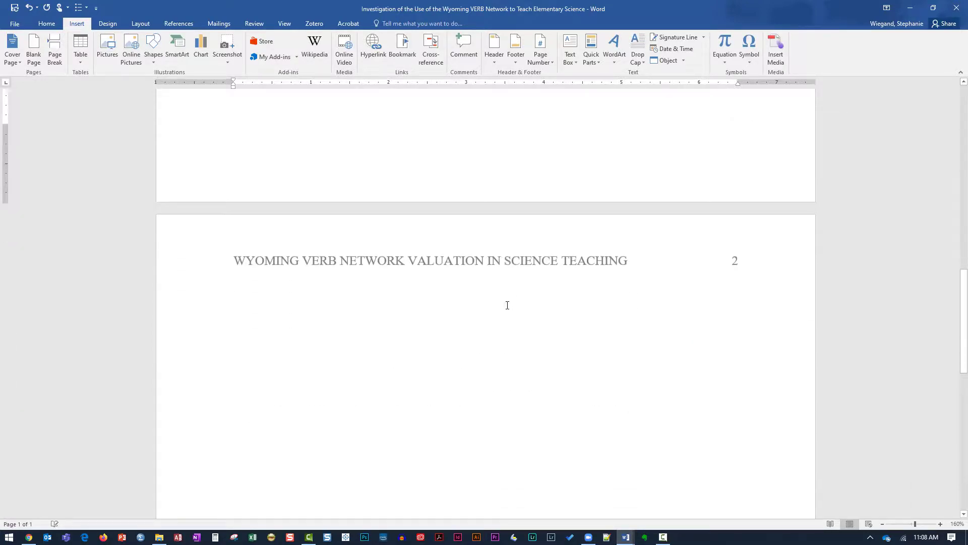
pyautogui.click(506, 303)
pyautogui.rightClick(506, 303)
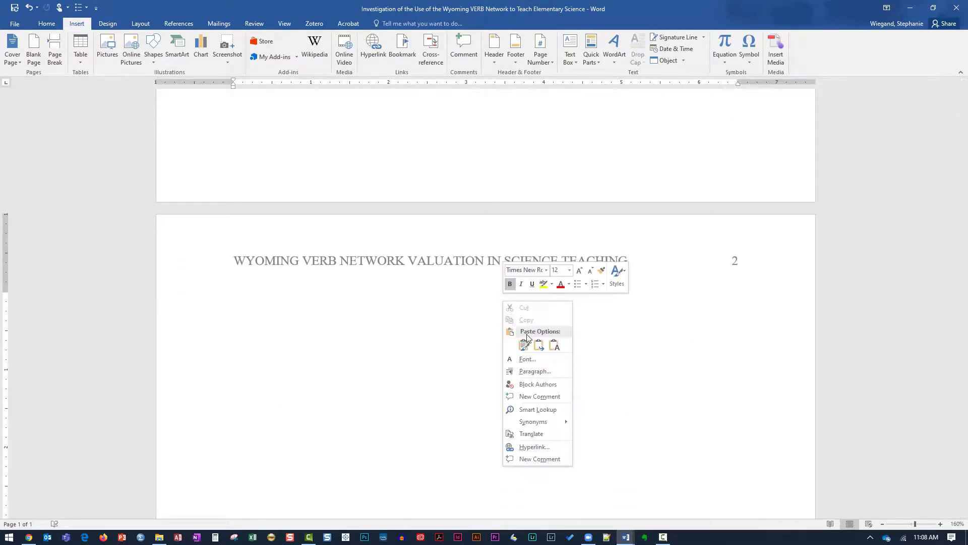
pyautogui.click(550, 347)
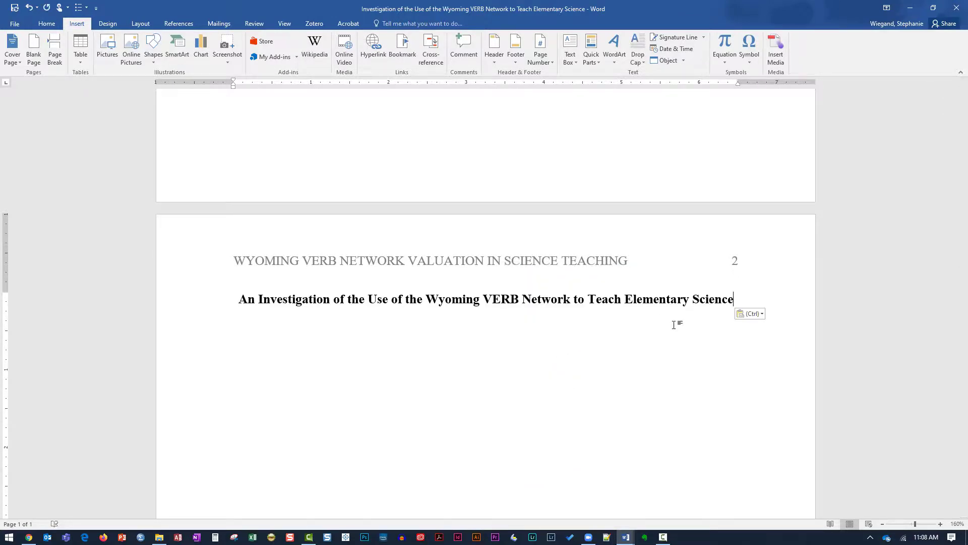
# - Type a left-aligned 'Begin writing the paper here' line under the title and start a new line
pyautogui.press('Return')
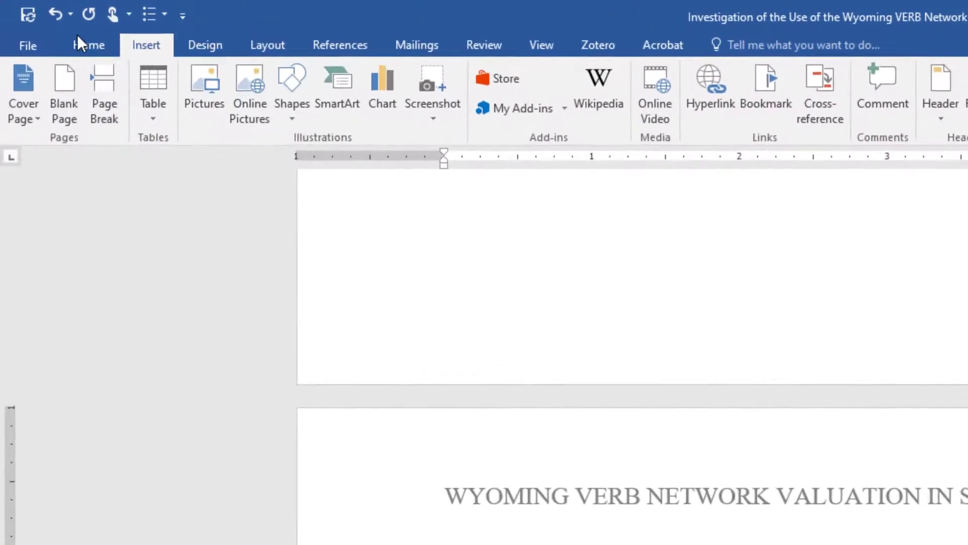
pyautogui.click(77, 40)
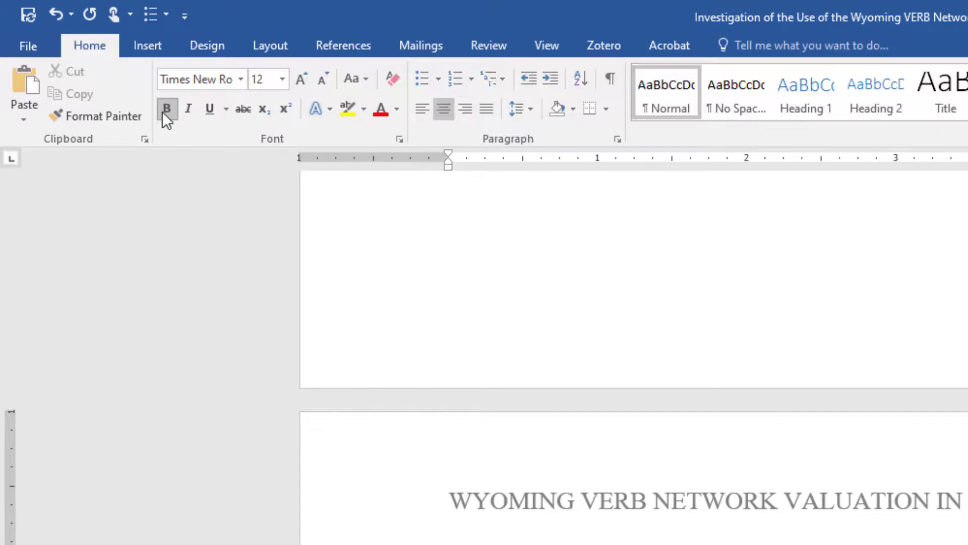
pyautogui.click(422, 112)
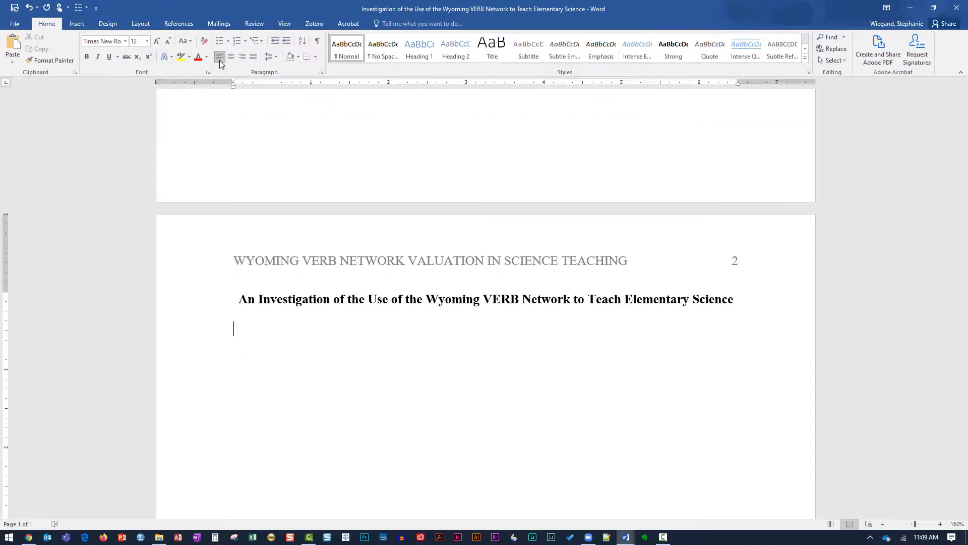
pyautogui.write('Begin writing the paper here.')
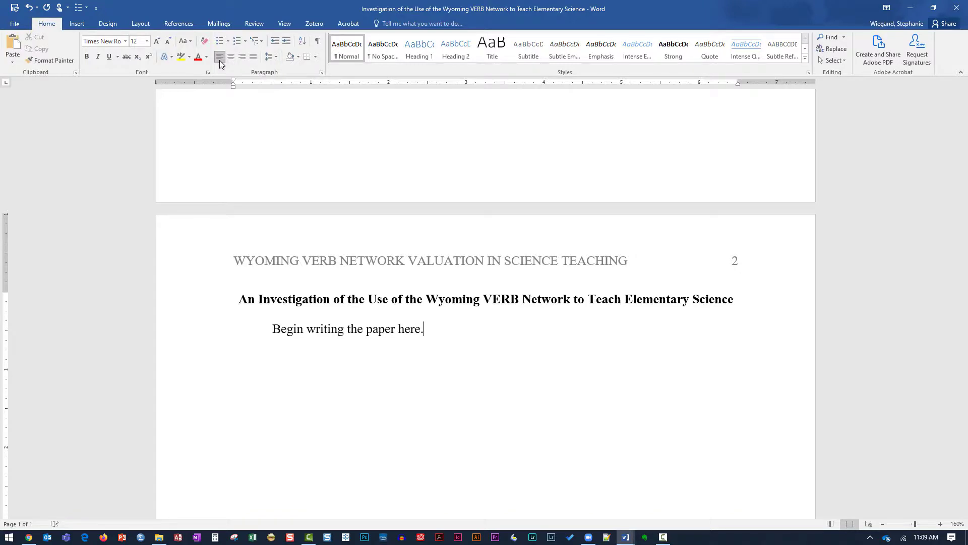
pyautogui.click(77, 23)
pyautogui.press('Return')
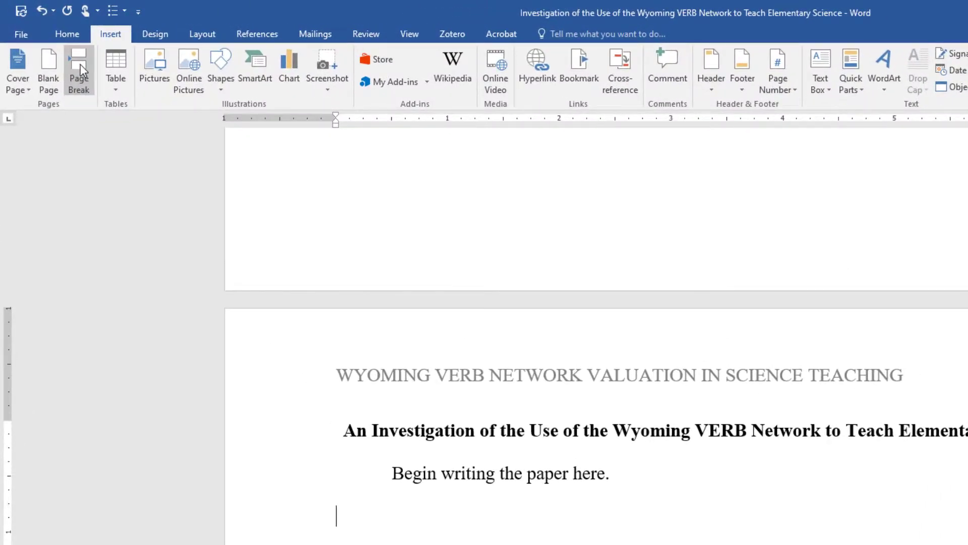
# - Insert a page break, type the 'References' heading, and left-align the empty line below it
pyautogui.click(81, 64)
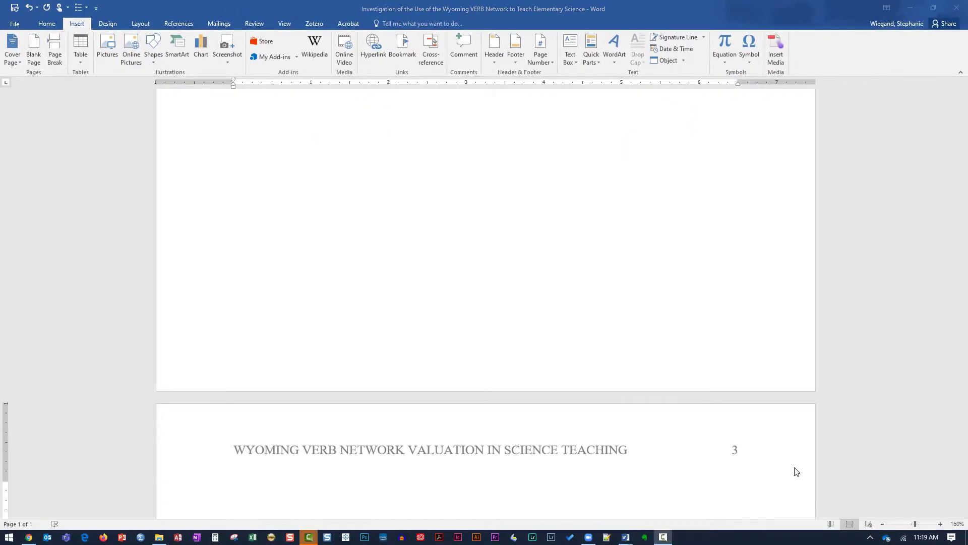
pyautogui.scroll(-5, 796, 471)
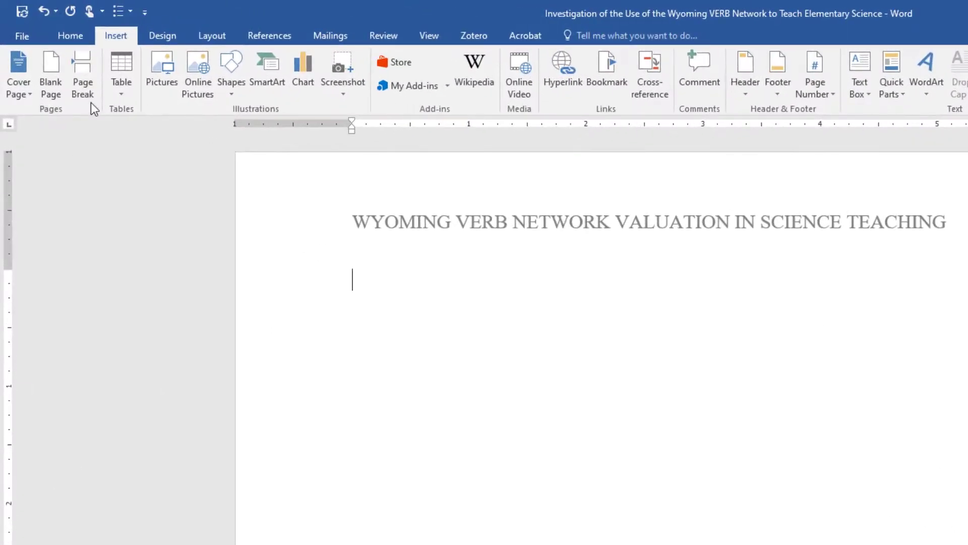
pyautogui.click(65, 34)
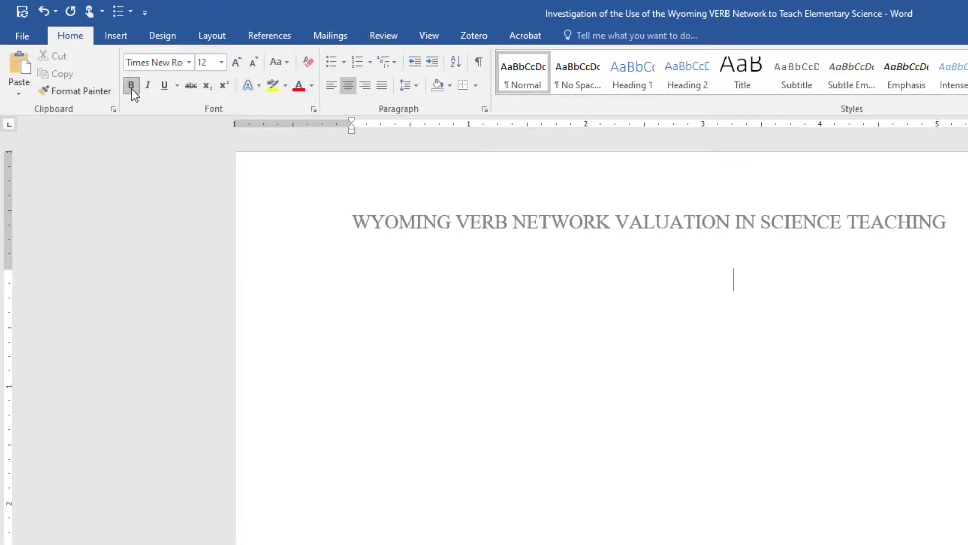
pyautogui.write('References')
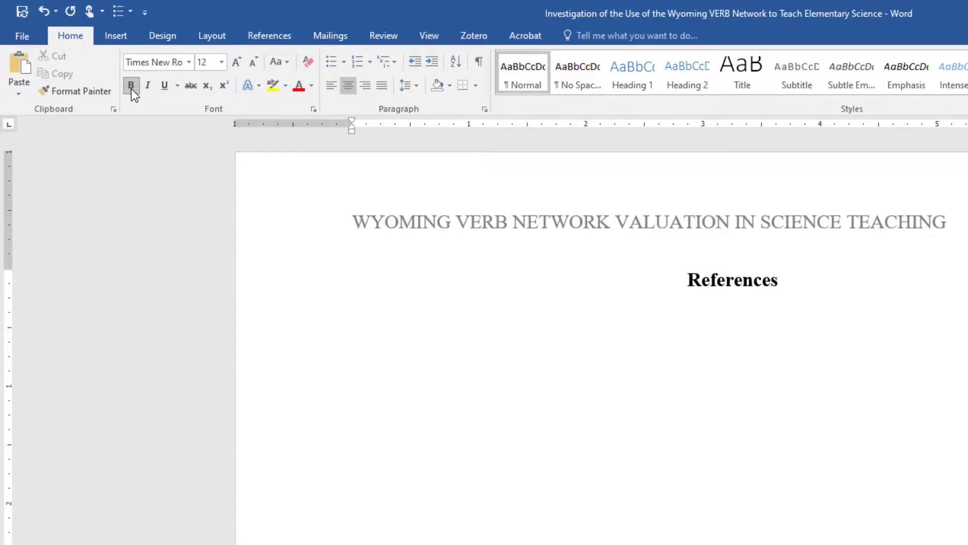
pyautogui.click(331, 86)
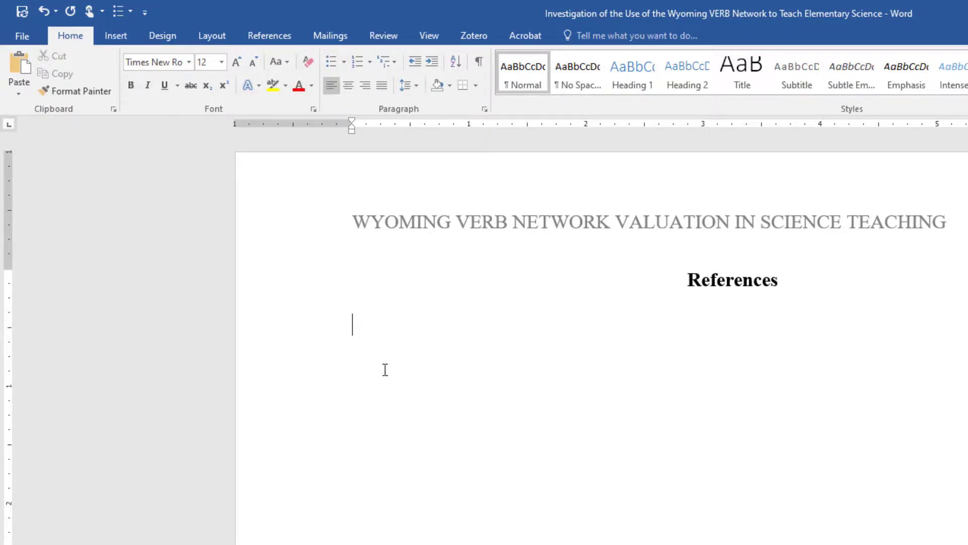
pyautogui.doubleClick(358, 323)
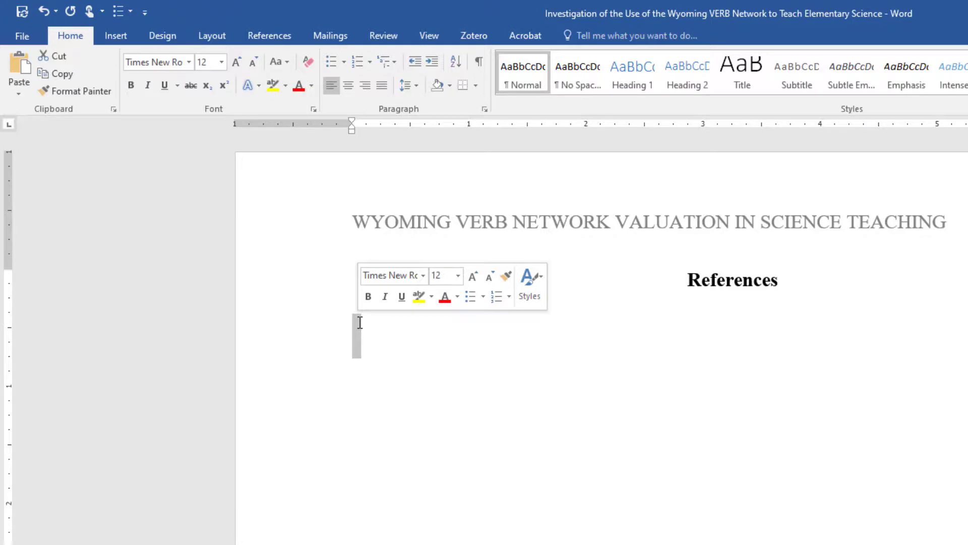
# - Give the paragraph under References a 0.5-inch hanging indent in the Paragraph dialog
pyautogui.click(485, 113)
pyautogui.click(813, 346)
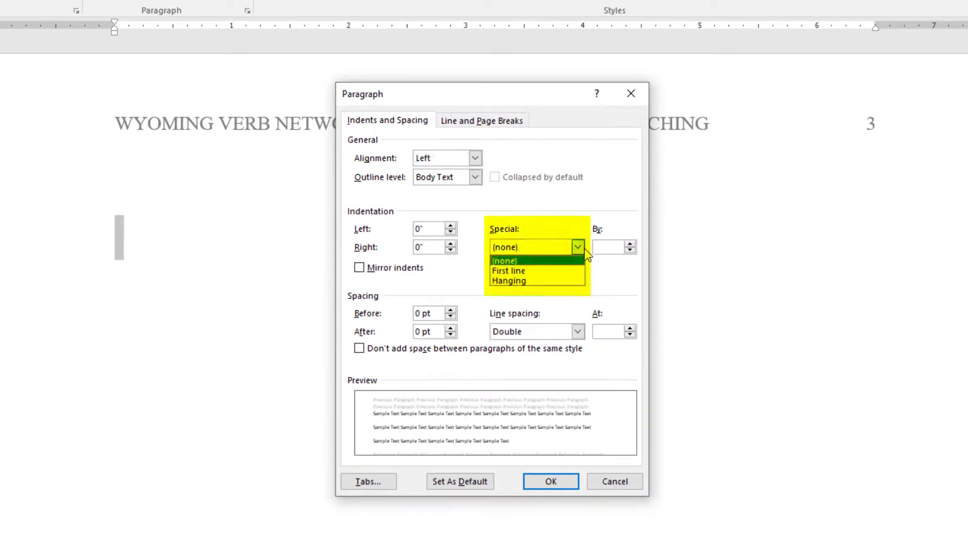
pyautogui.click(575, 280)
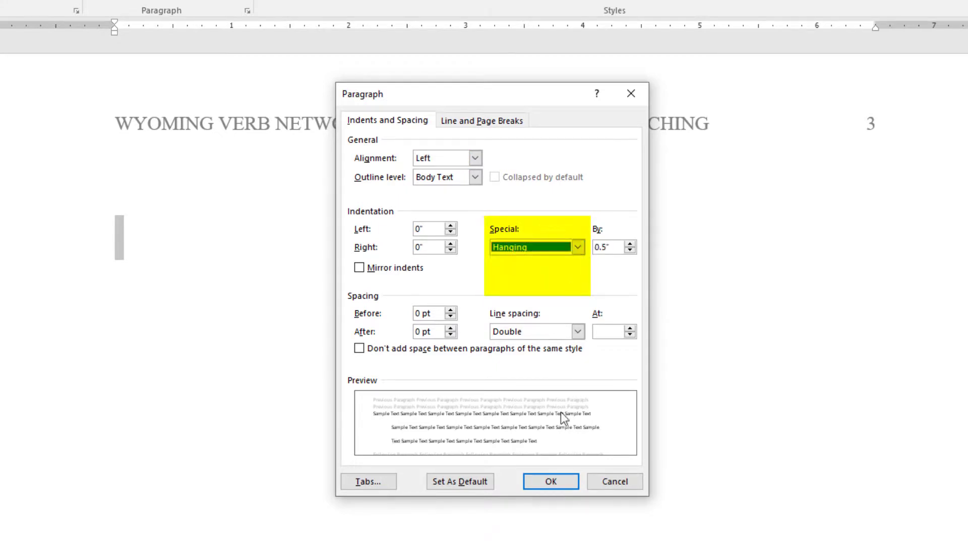
pyautogui.click(561, 482)
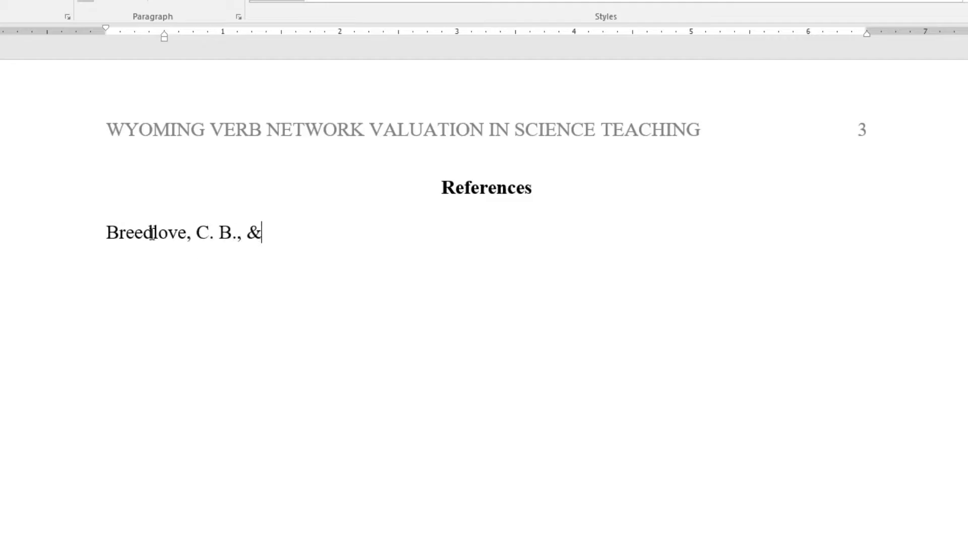
# - Complete the 1970 'electronic blackboard' reference (School Science and Mathematics, 70(2), 154-168) ending with a live DOI link
pyautogui.write("Gessert, W. L. (1970). Use of an 'elect")
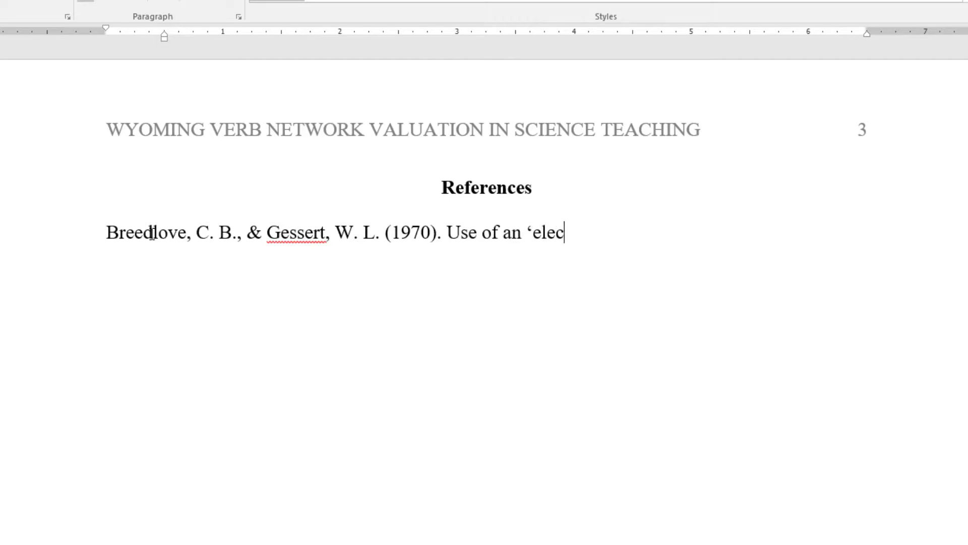
pyautogui.write("ronic blackboard' in a physics teaching project. ")
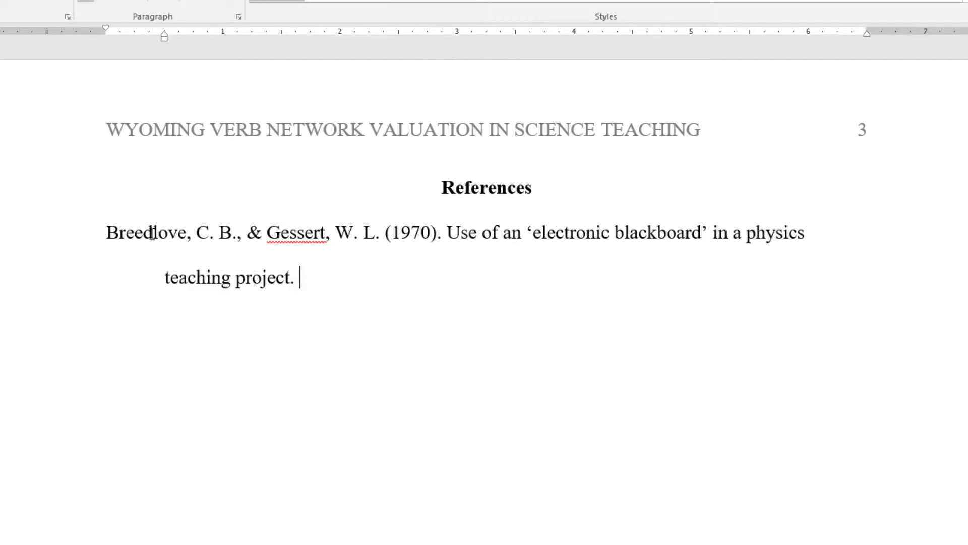
pyautogui.write('School Science and Mathematics, 7')
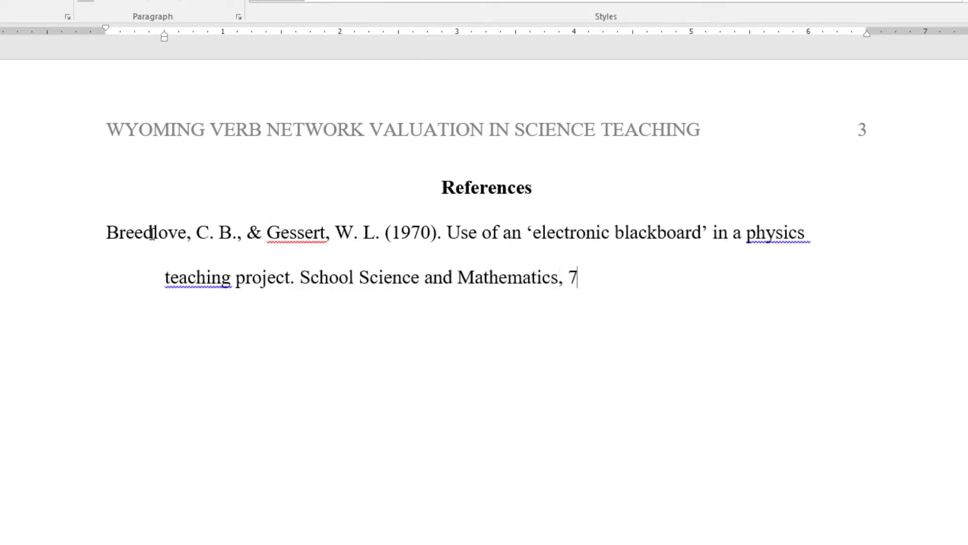
pyautogui.write('0(2), 154-168.')
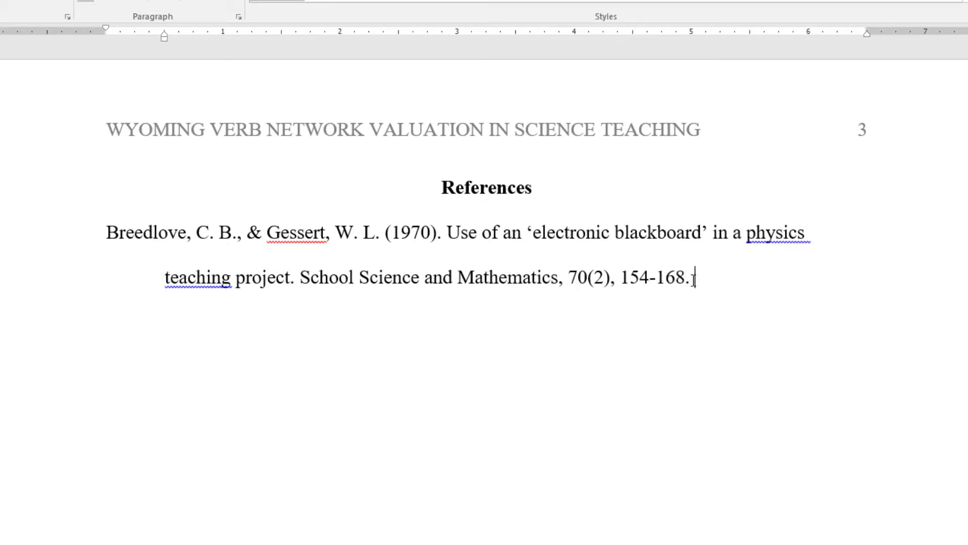
pyautogui.press('Return')
pyautogui.write('https://doi.org/10.1111/j.1949-8594.1970.tb08584.x')
pyautogui.press('Return')
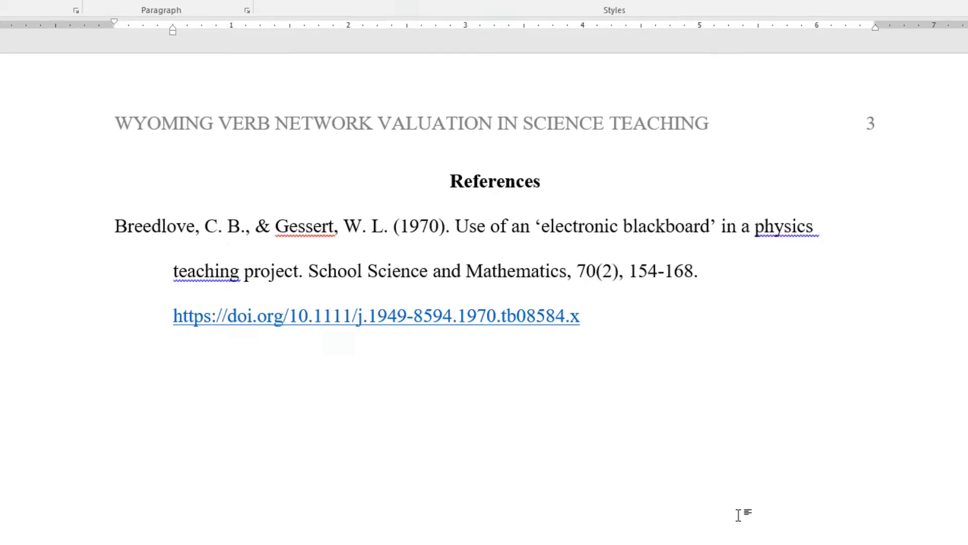